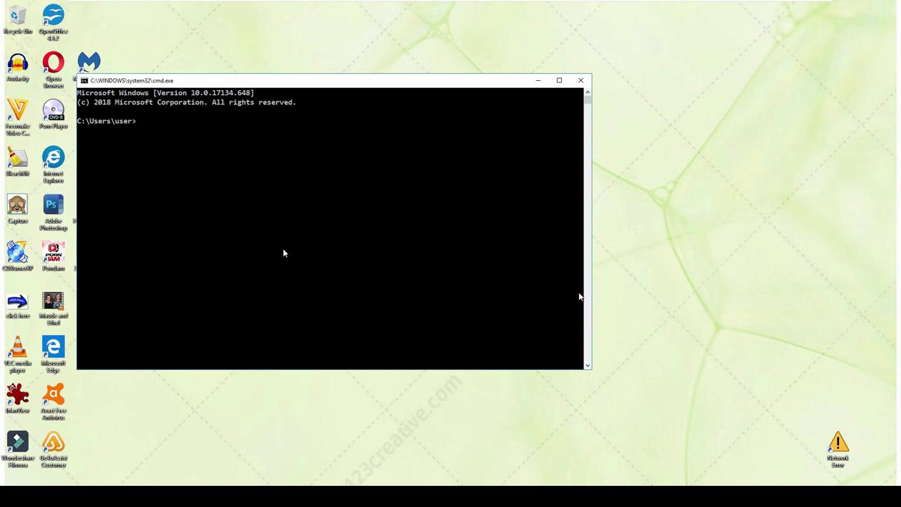
text(di)
text(r/s)
- Run dir /s on the user folder, then highlight 'drivers stopped' in the warning line
key(Return)
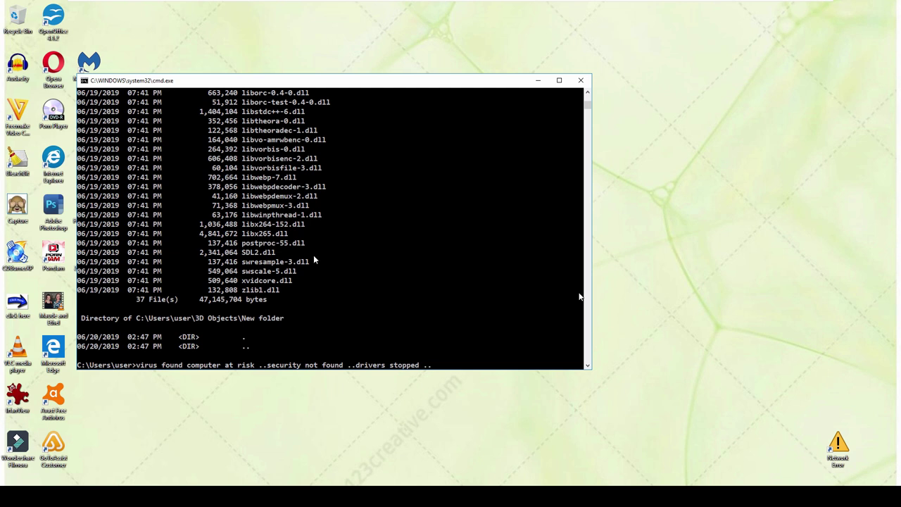
double_click(85, 366)
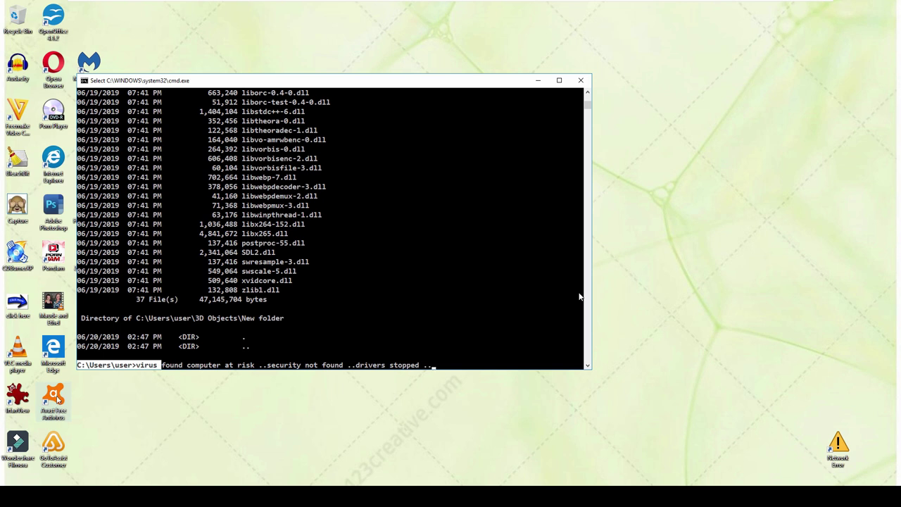
click(356, 364)
drag(356, 365, 433, 368)
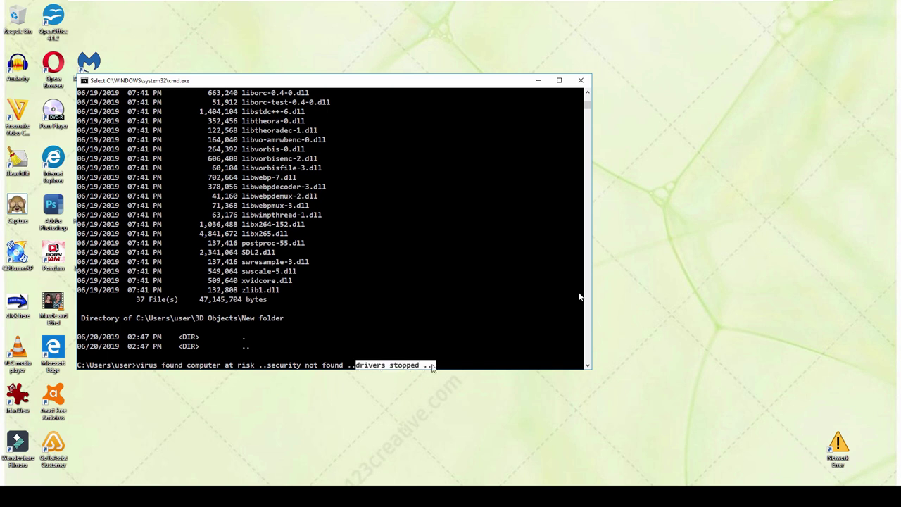
- Launch System Information via msinfo32 and show the System Drivers list
key(super+r)
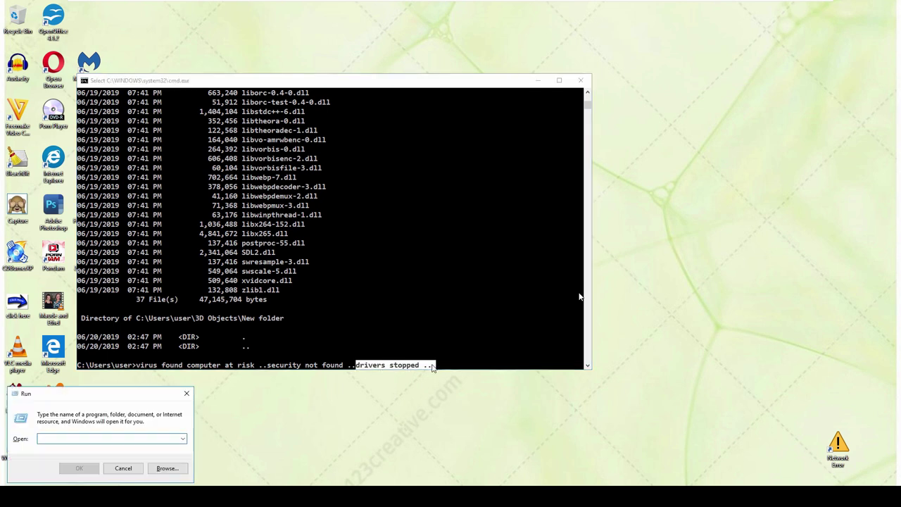
text(msinfo32)
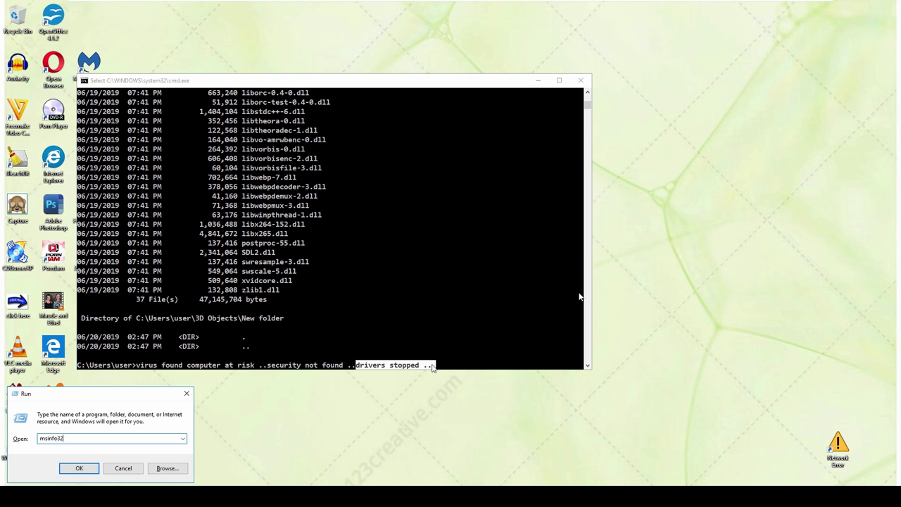
key(Return)
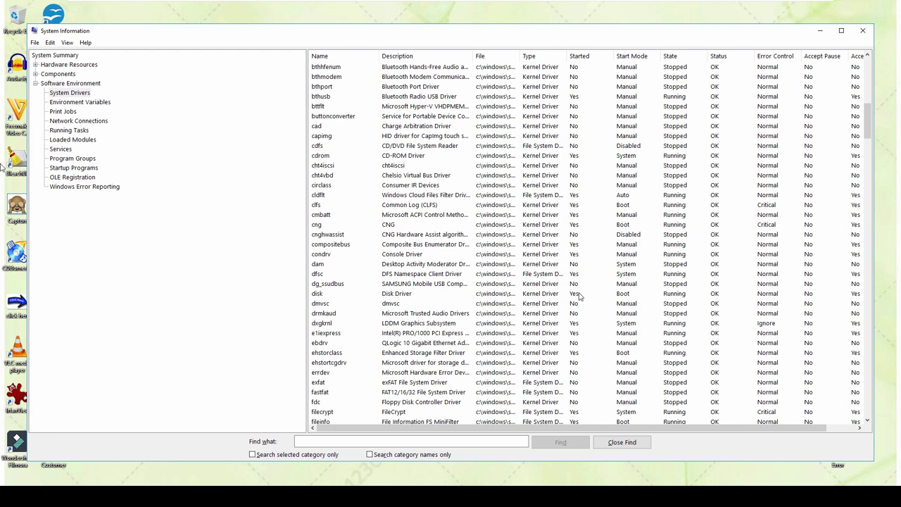
- Select Hardware Resources and collapse Software Environment back to the top-level groups
click(52, 65)
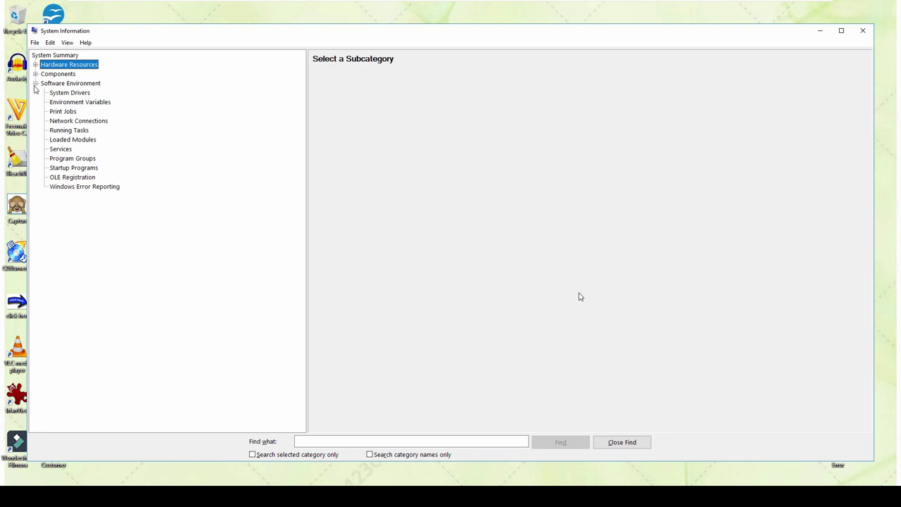
click(35, 83)
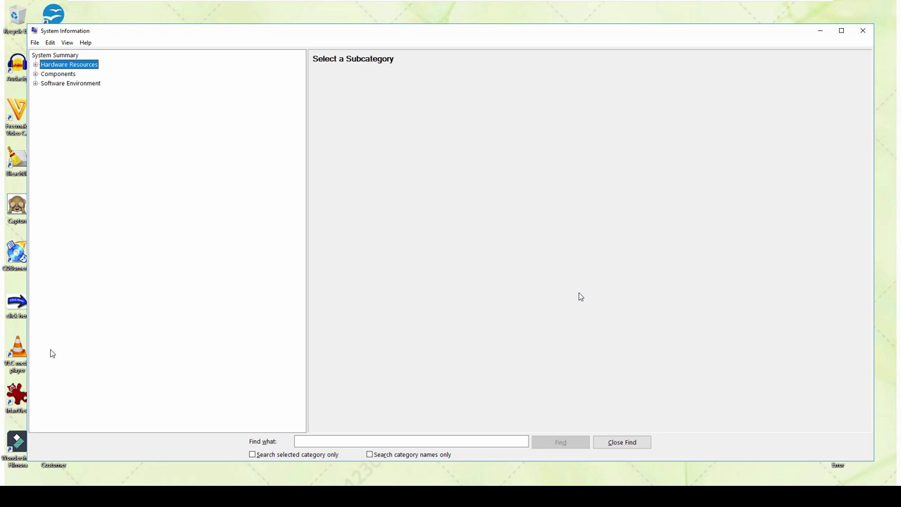
- Open Notepad and type the four-task one-hour service plan
key(super+r)
text(not)
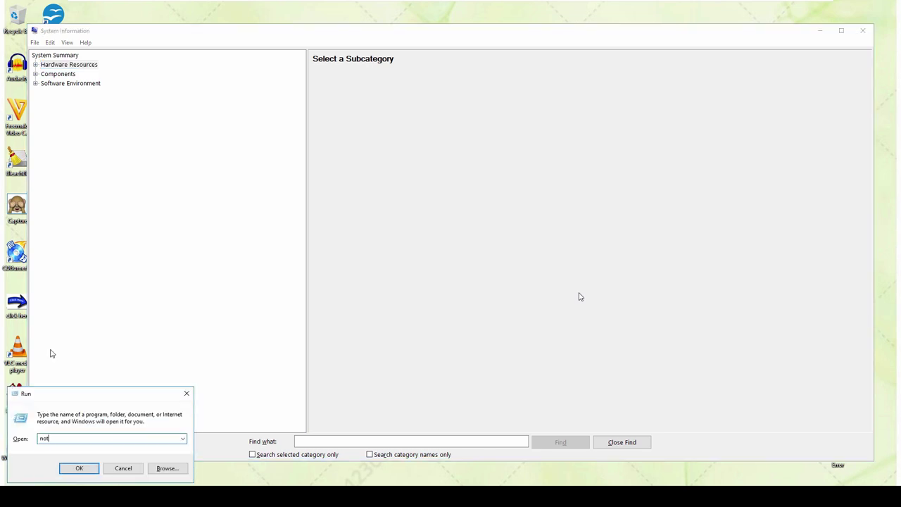
text(epad)
key(Return)
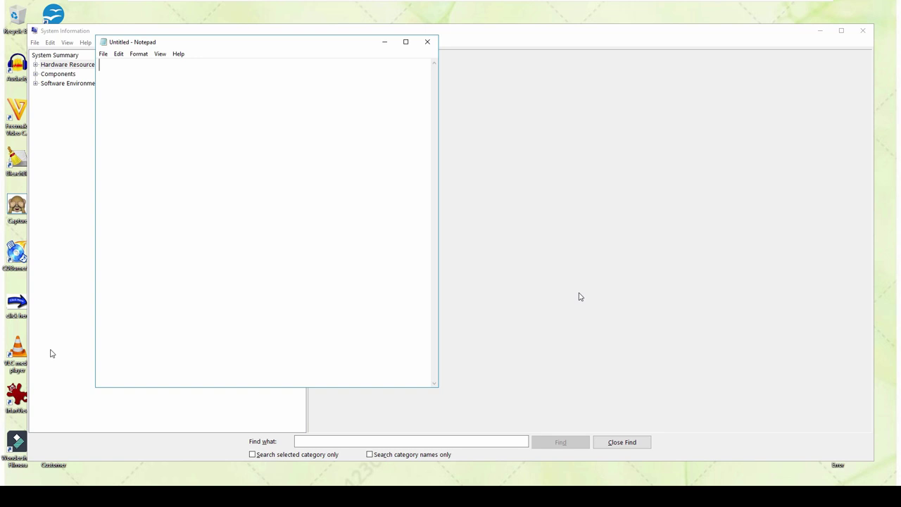
text(1.cleanu)
text(p)
text(/repai)
text(r)
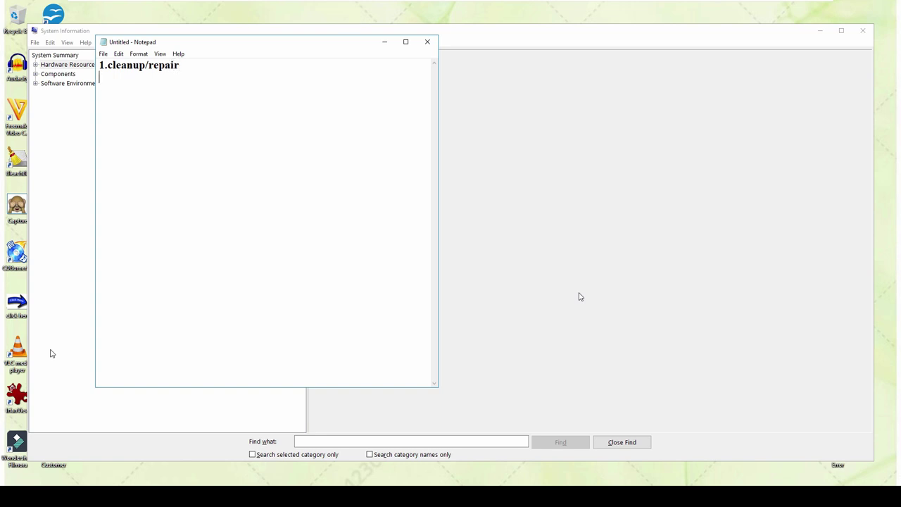
key(Return)
text(2.fix all )
text(the issues)
key(Return)
text(3.remove all the virusd)
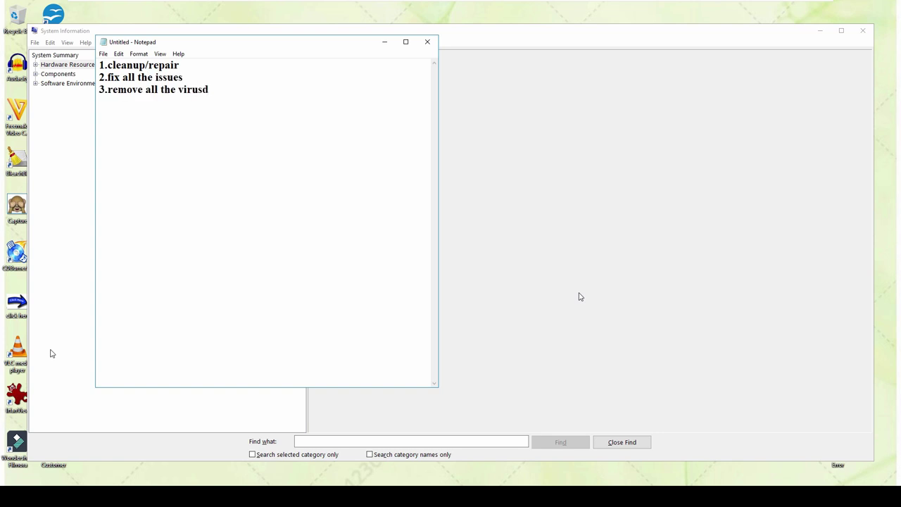
key(BackSpace)
key(Return)
text(4.update drive)
text(rs.....)
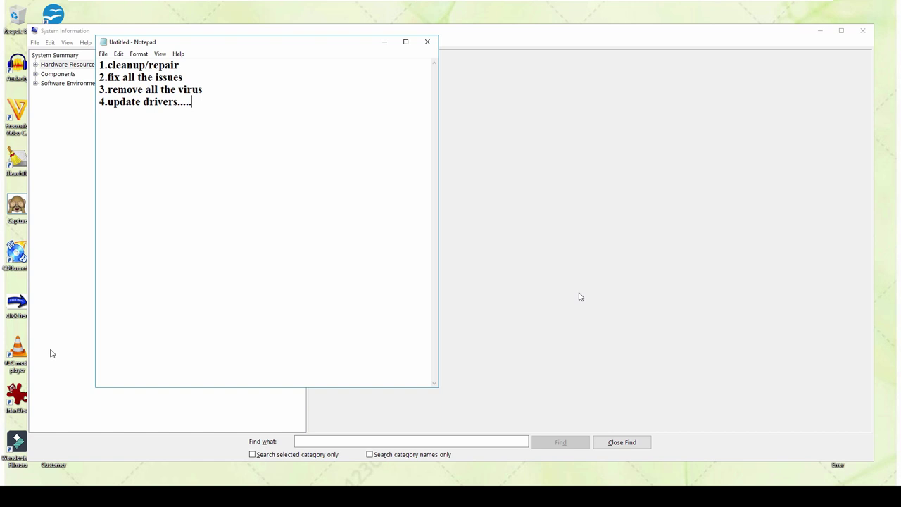
text(............... 1hour)
- List Windows 10 Security, Anti Virus, Anti Malware and firewall Security below the tasks
key(Return)
key(Return)
text(Windows 1)
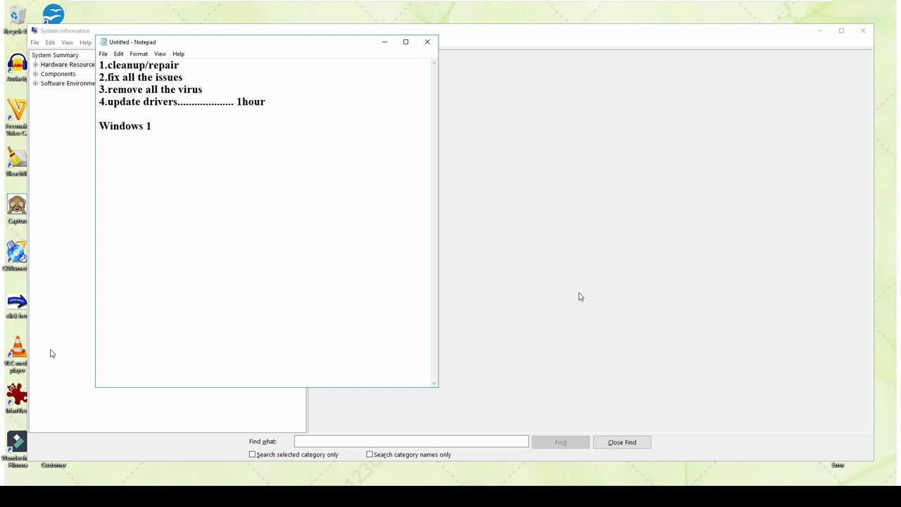
text(0)
text( Sec)
text(urity )
text(Anti)
text( Virus)
key(Return)
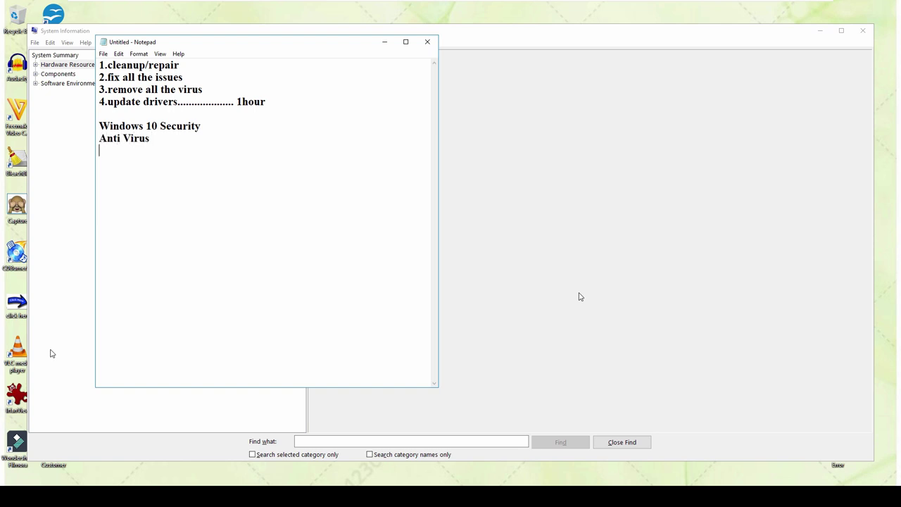
text(Anti Ma)
text(lware)
key(Return)
text(fi)
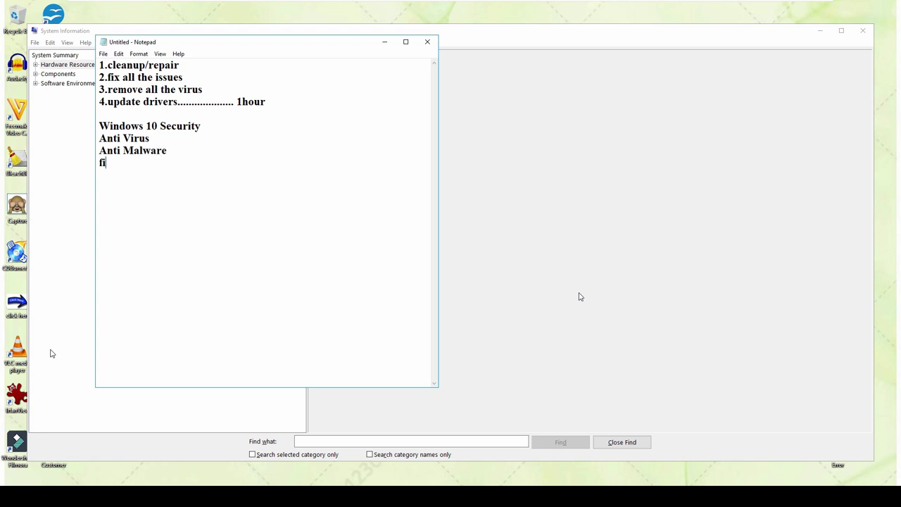
text(rewall Security )
text(========================)
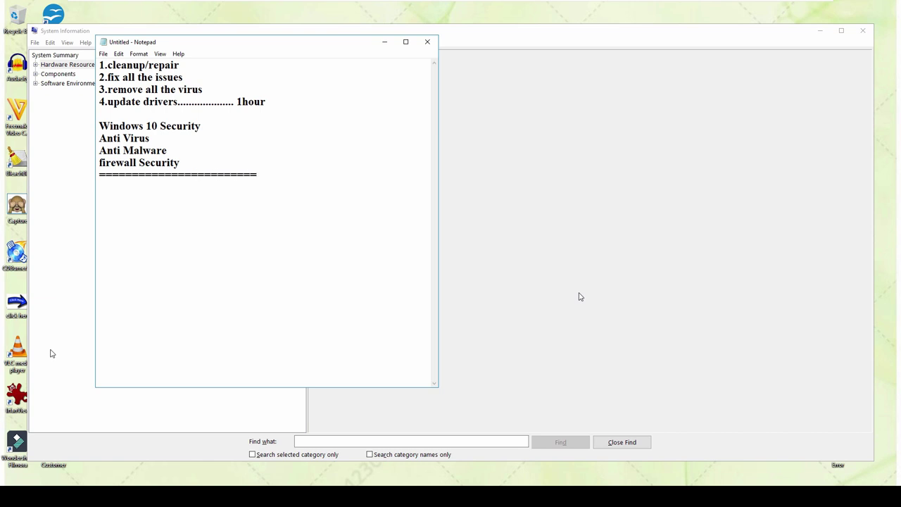
text(=================================)
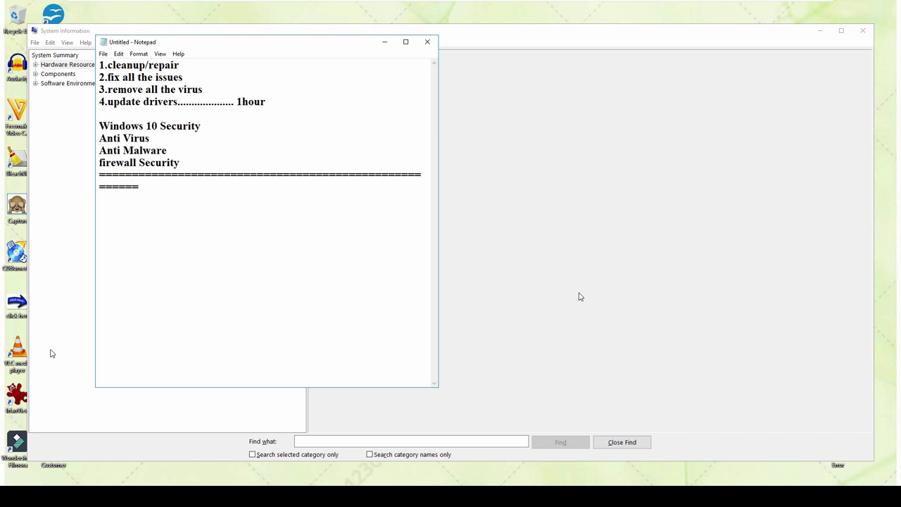
- Add a Future Support heading with a Toll Free= entry and a contact name
key(Return)
key(Return)
text(Futur)
text(e Suppo)
text(rt)
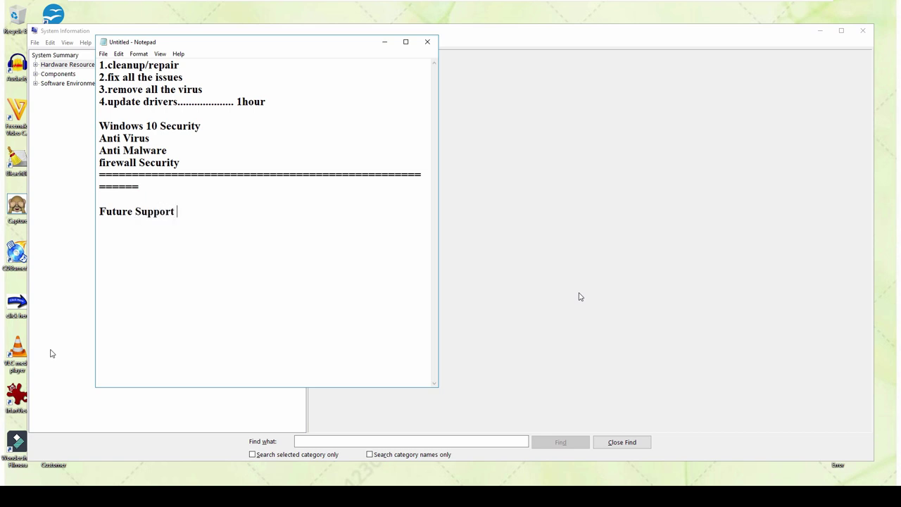
key(Return)
key(Return)
text(Toll)
text( Free=)
key(Return)
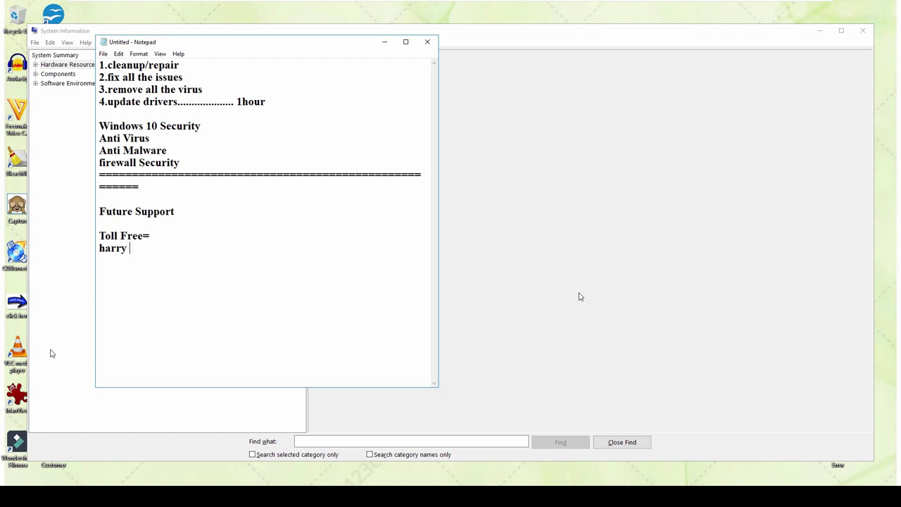
- Add the Customer Id= entry and a trimmed separator line of equals signs
key(Return)
key(Return)
key(Return)
text(Custo)
text(mer Id=)
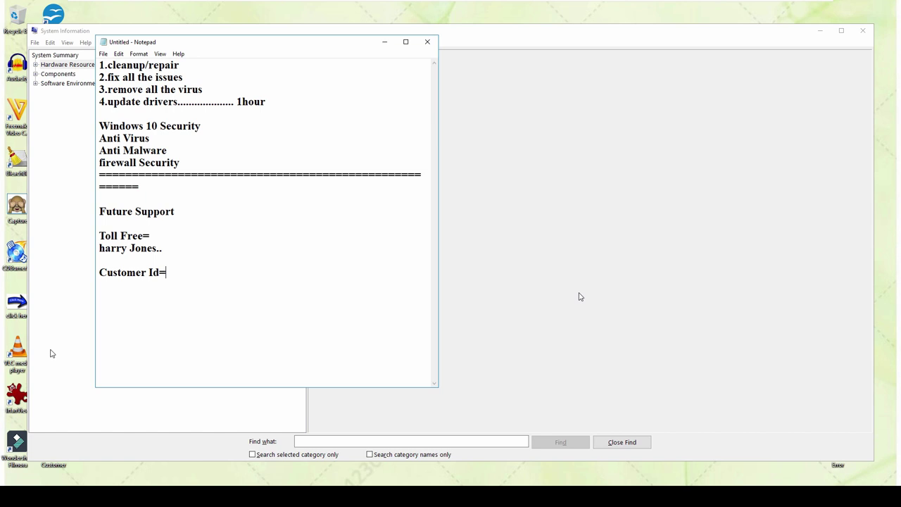
key(Return)
text(===============)
text(=============================================)
text(=========)
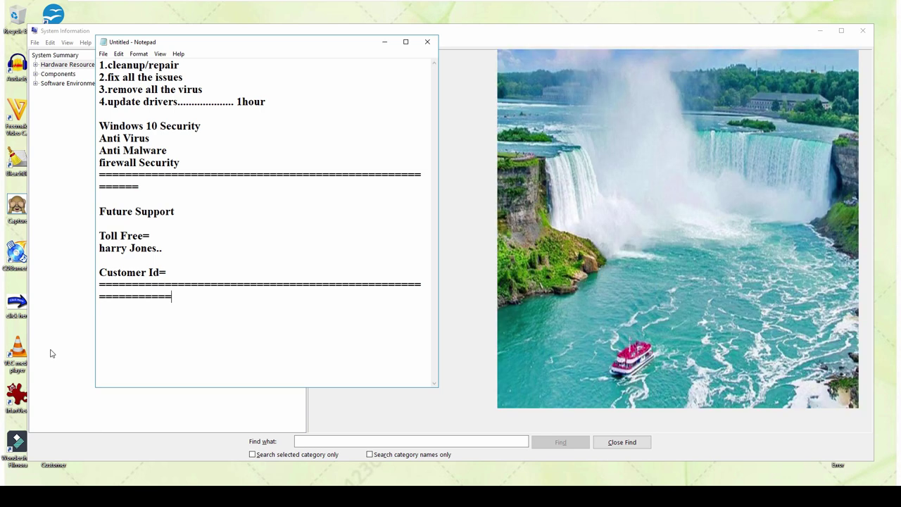
text(=)
key(BackSpace)
key(BackSpace)
key(BackSpace)
key(BackSpace)
key(BackSpace)
key(BackSpace)
key(BackSpace)
key(BackSpace)
key(BackSpace)
key(BackSpace)
key(BackSpace)
key(BackSpace)
key(BackSpace)
key(BackSpace)
key(BackSpace)
key(BackSpace)
text(=)
key(Return)
- Maximize Notepad and add 8 years, 5 years, 3 years and Email= lines
click(404, 41)
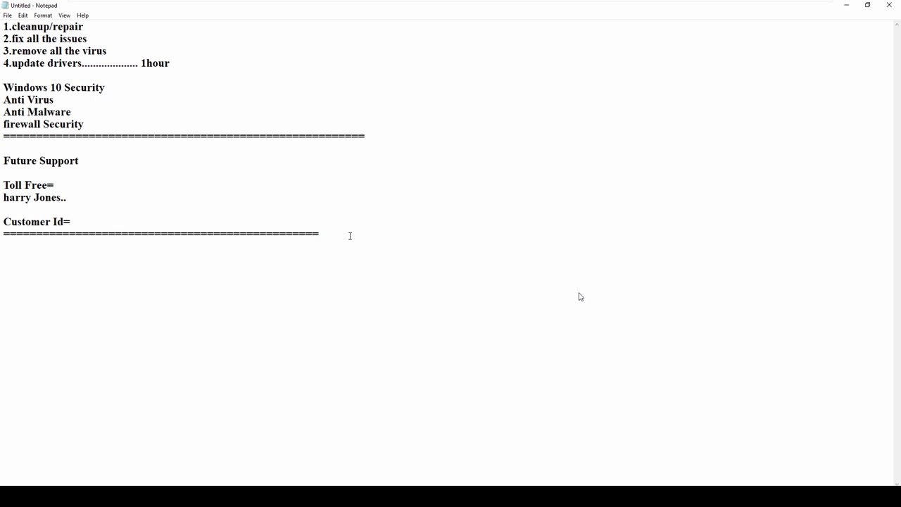
key(Return)
key(Return)
key(Return)
text(8 years)
key(Return)
key(Return)
text(5 year)
text(s)
key(Return)
key(Return)
text(3 ye)
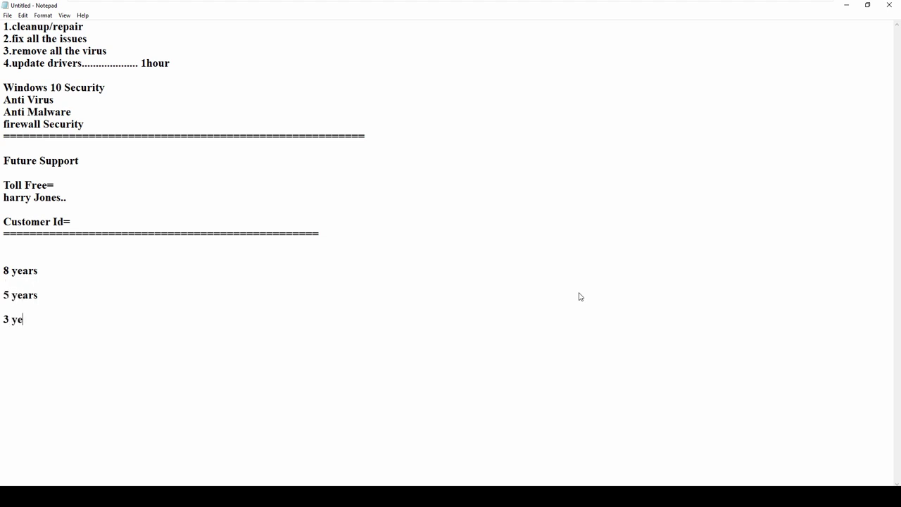
text(ars  )
text(Em)
text(ail=)
- Add =$299.99, =$399.99, =$499.99 to the 3-, 5-, 8-year lines; append '+ 100 % Transferable' to Future Support
click(52, 324)
text(=$2)
text(99.99)
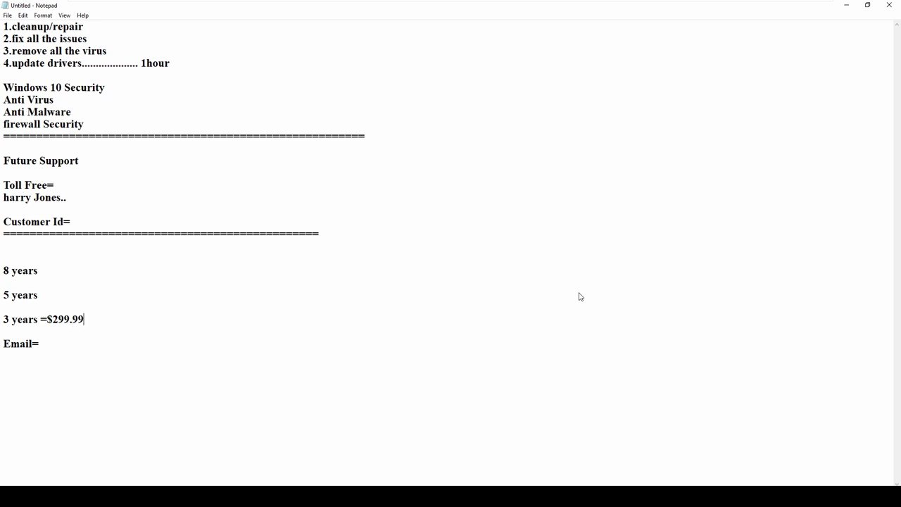
key(Up)
text(=)
text(999.)
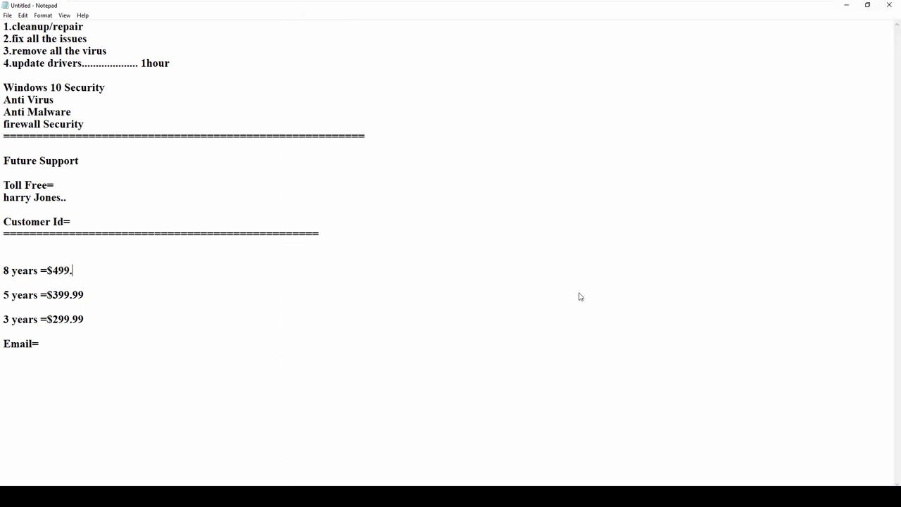
text(99)
click(88, 163)
text(+)
text(100)
text(% Tran)
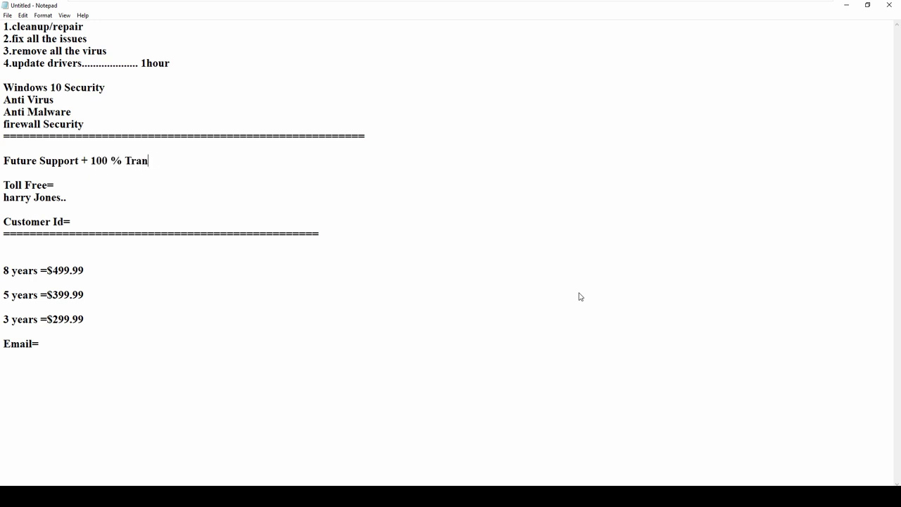
text(sferable)
- Delete the 3 years =$299.99 and 8 years =$499.99 lines and close the blank gaps
drag(86, 319, 1, 317)
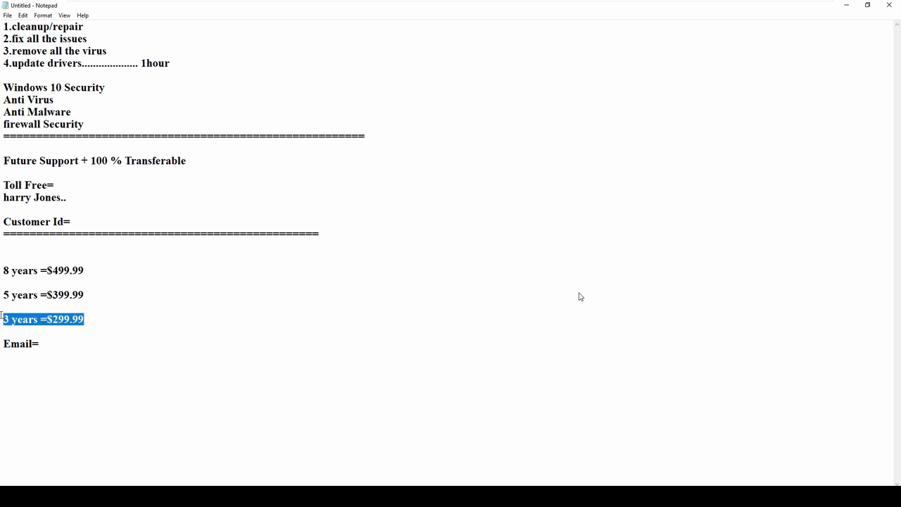
key(BackSpace)
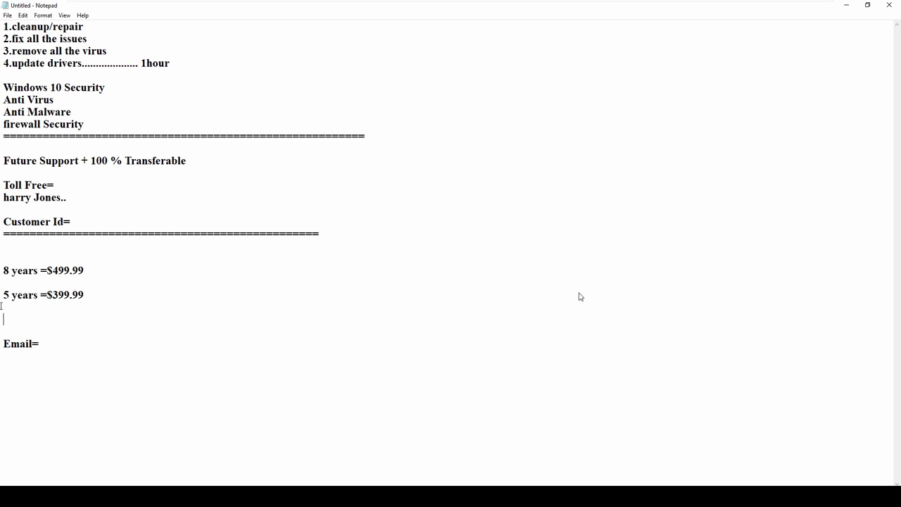
drag(87, 271, 1, 271)
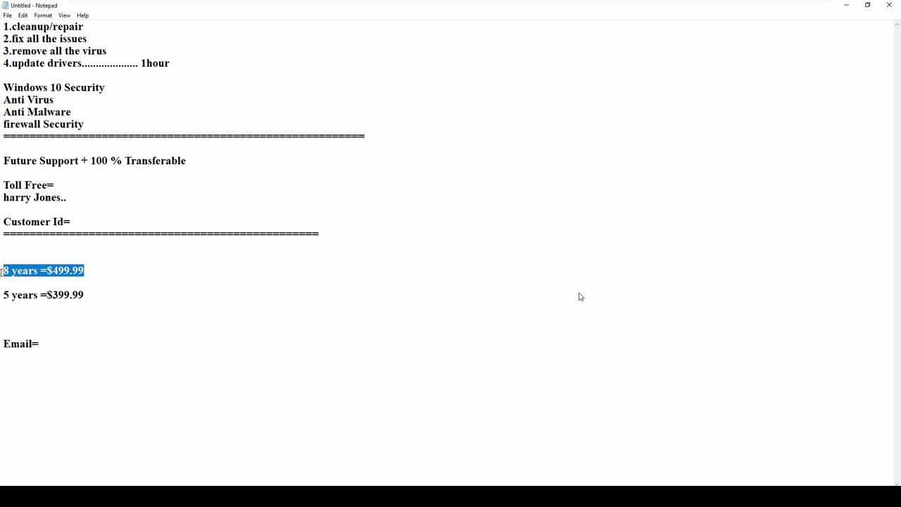
key(Delete)
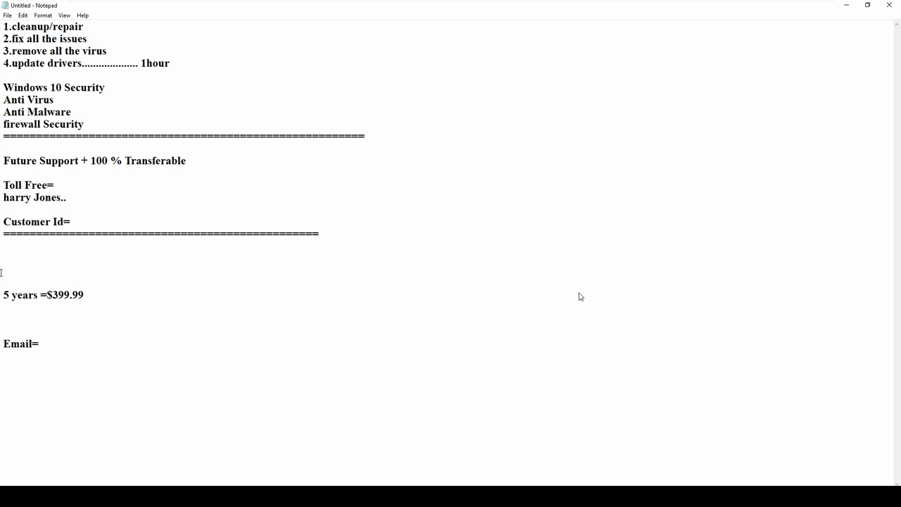
key(Delete)
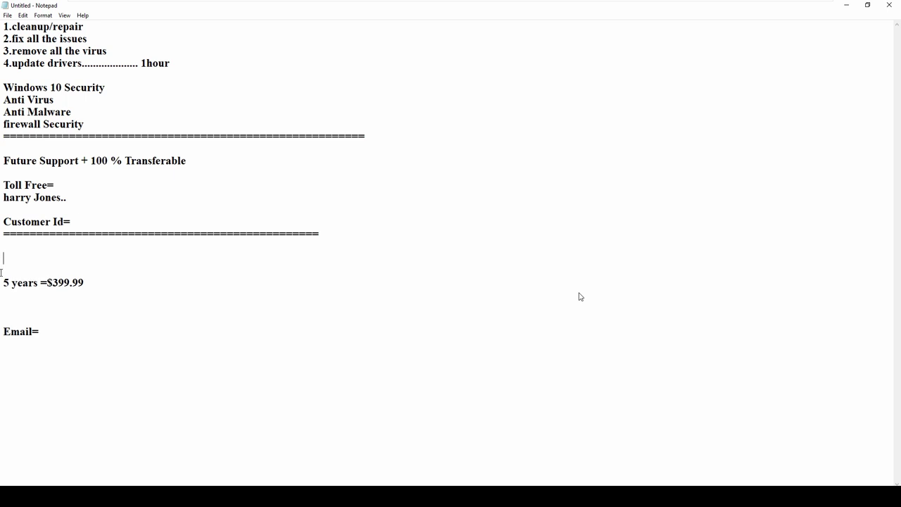
key(BackSpace)
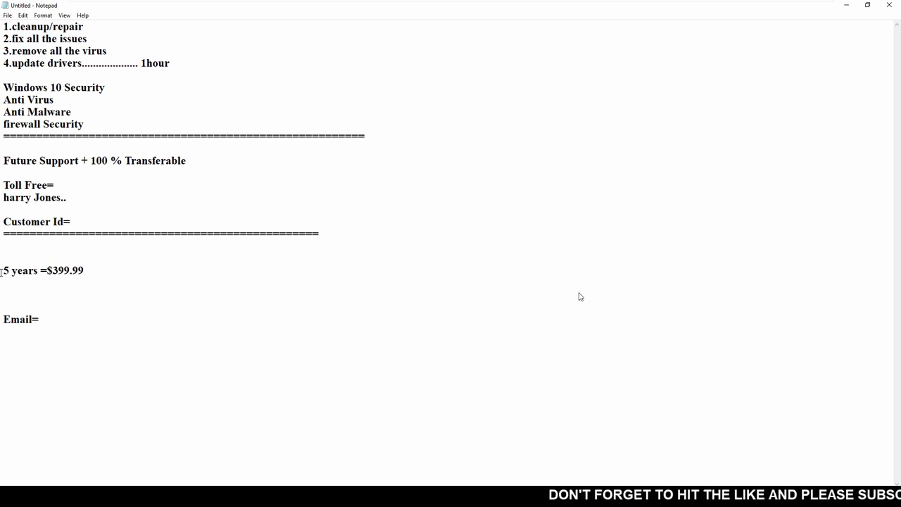
key(BackSpace)
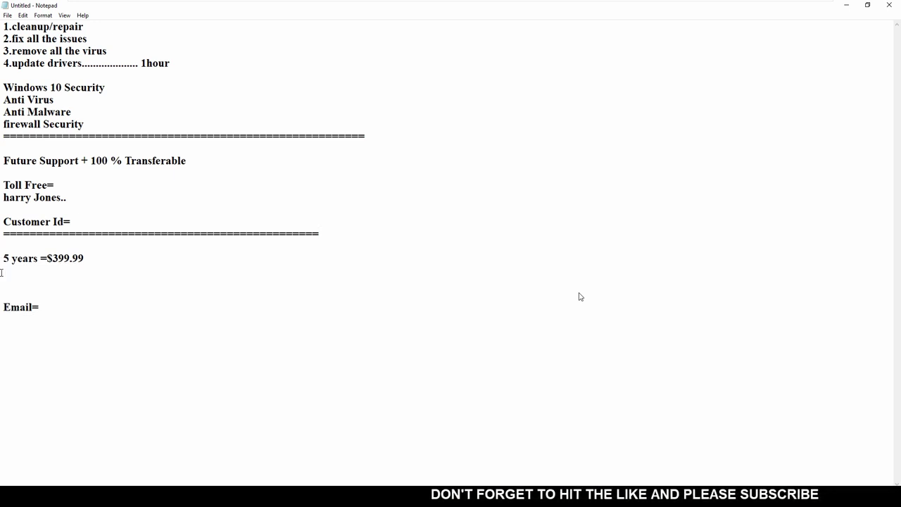
key(Down)
key(Down)
key(End)
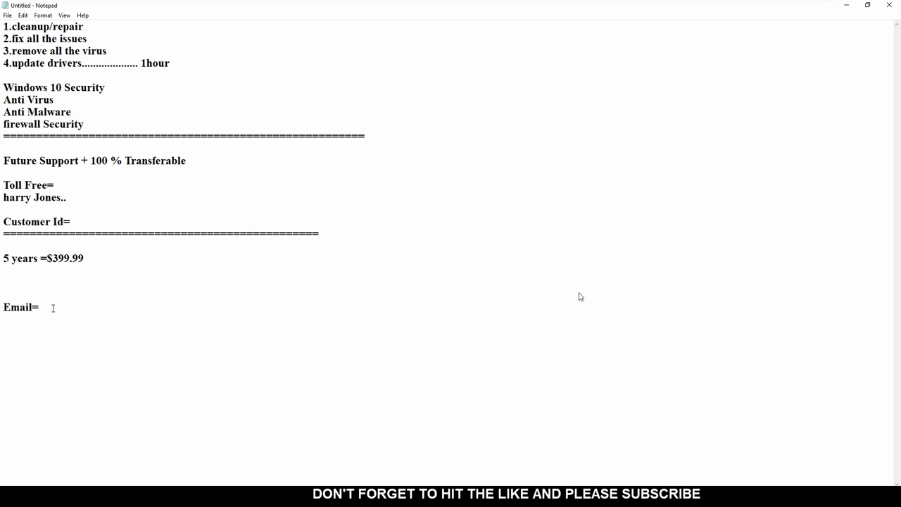
key(Return)
key(Return)
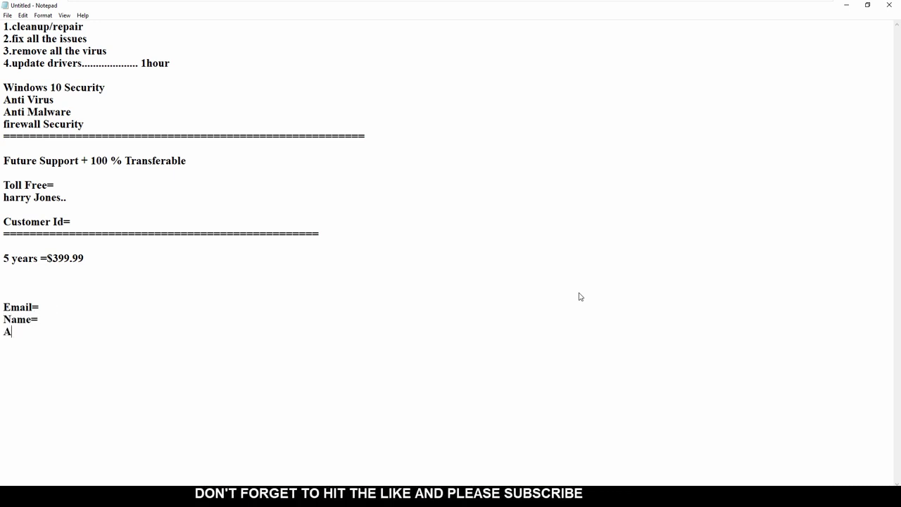
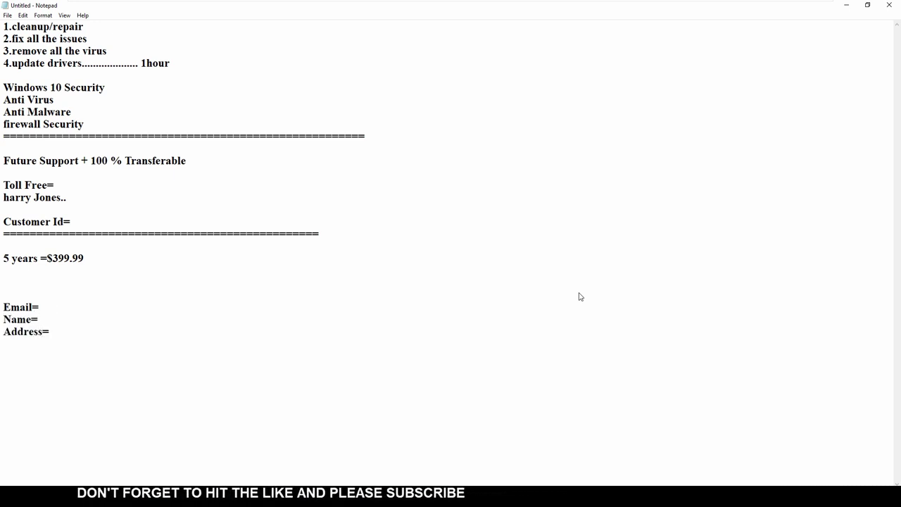
key(Return)
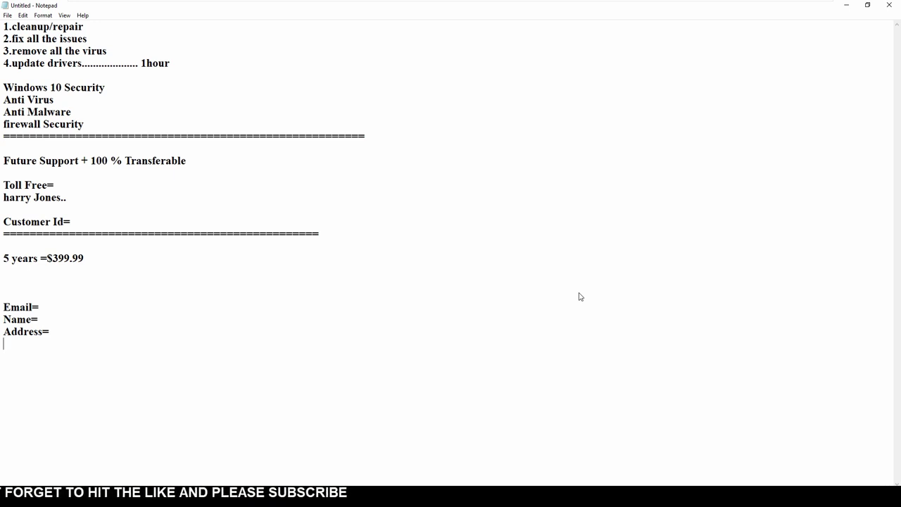
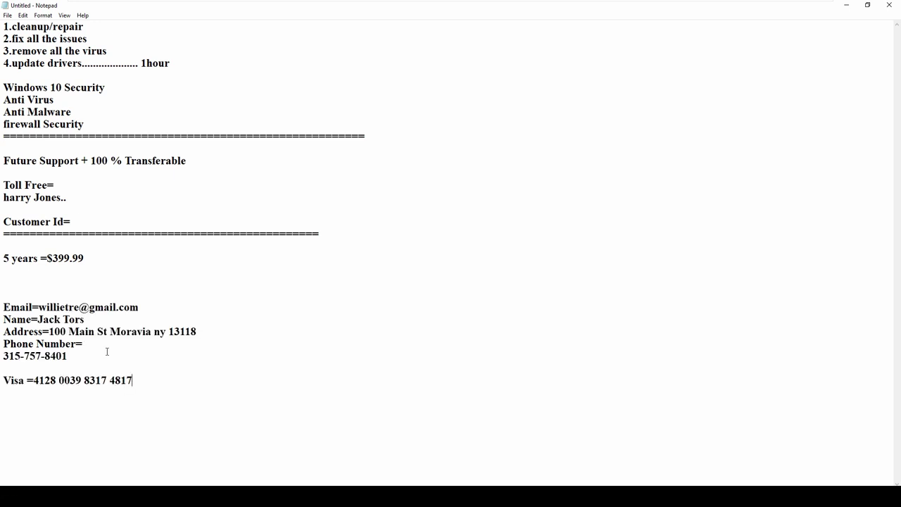
key(Return)
key(Return)
key(shift+Home)
key(shift+Up)
key(shift+Up)
key(shift+Up)
key(shift+Up)
key(shift+Up)
key(shift+Up)
key(shift+Up)
key(shift+Up)
key(shift+Up)
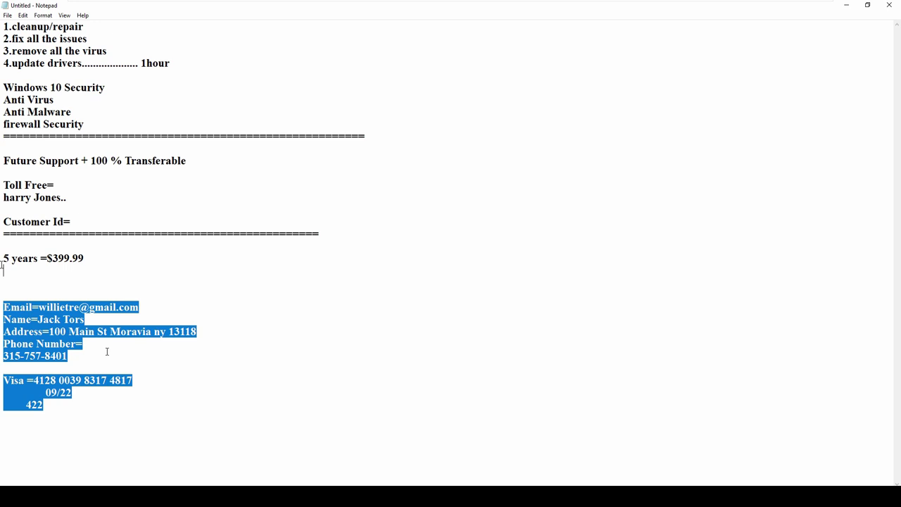
key(shift+Up)
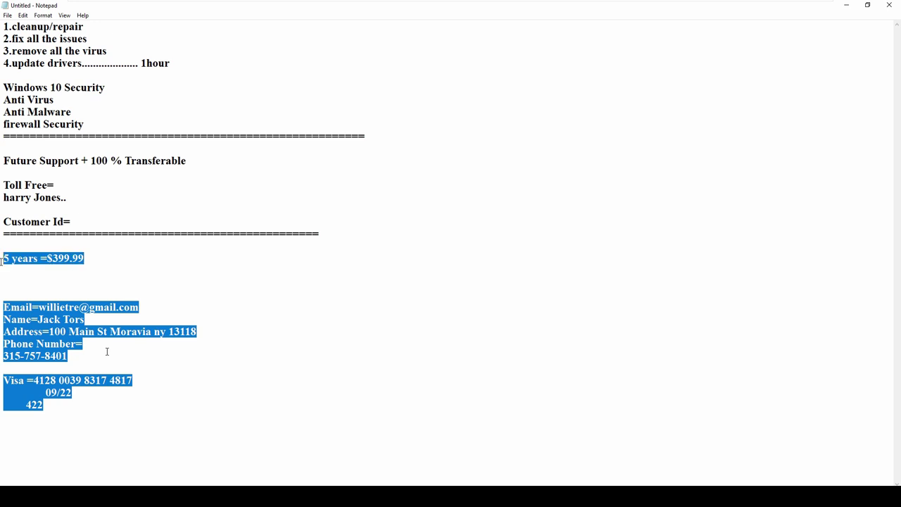
click(169, 262)
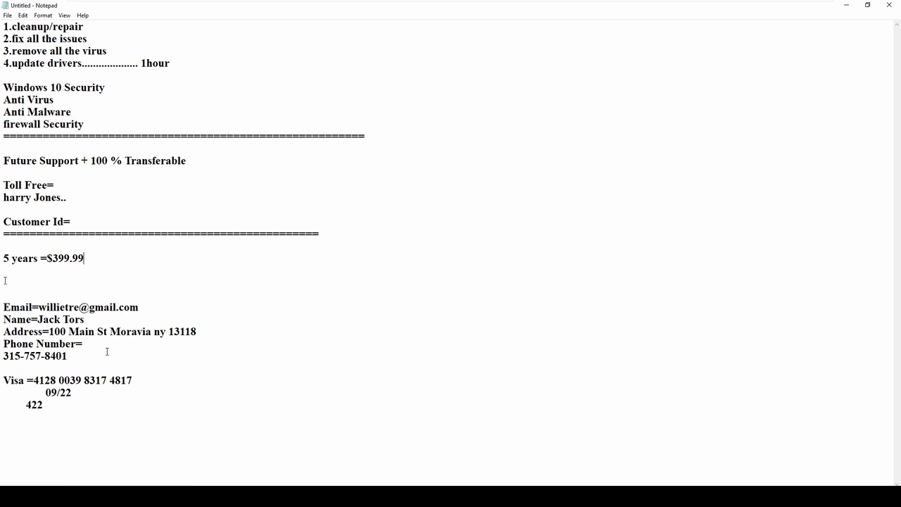
click(61, 184)
key(Left)
key(Left)
key(Down)
text(9)
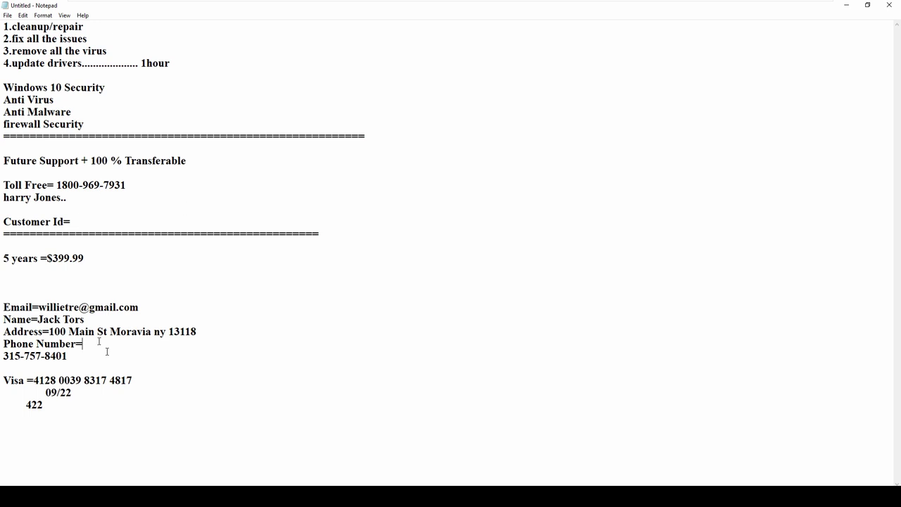
drag(98, 344, 92, 220)
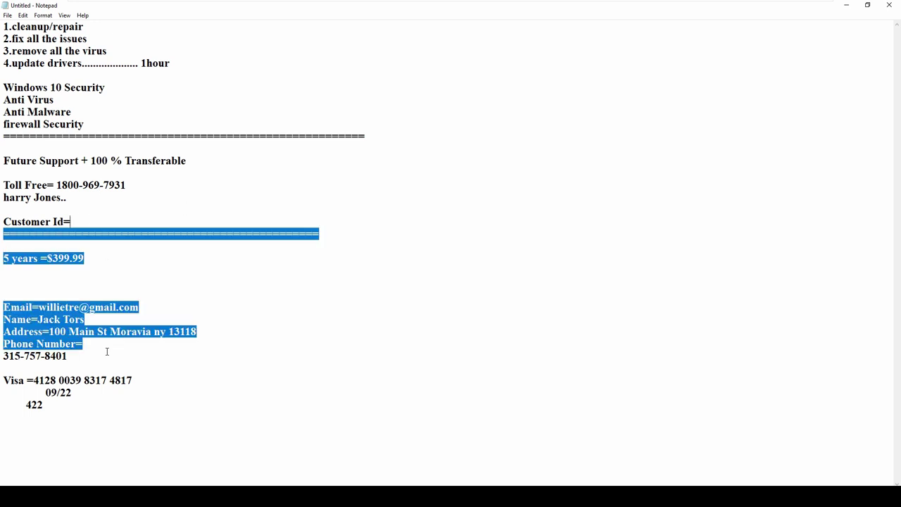
double_click(91, 220)
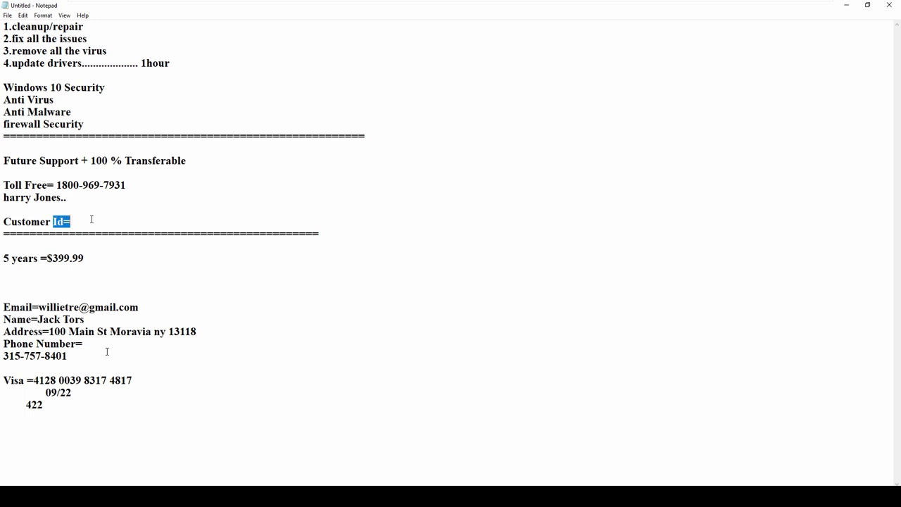
key(BackSpace)
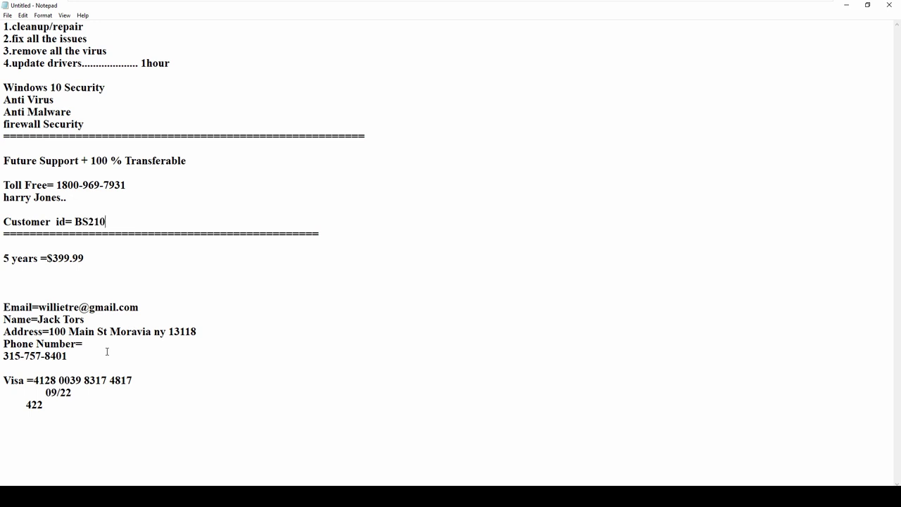
drag(46, 63, 177, 67)
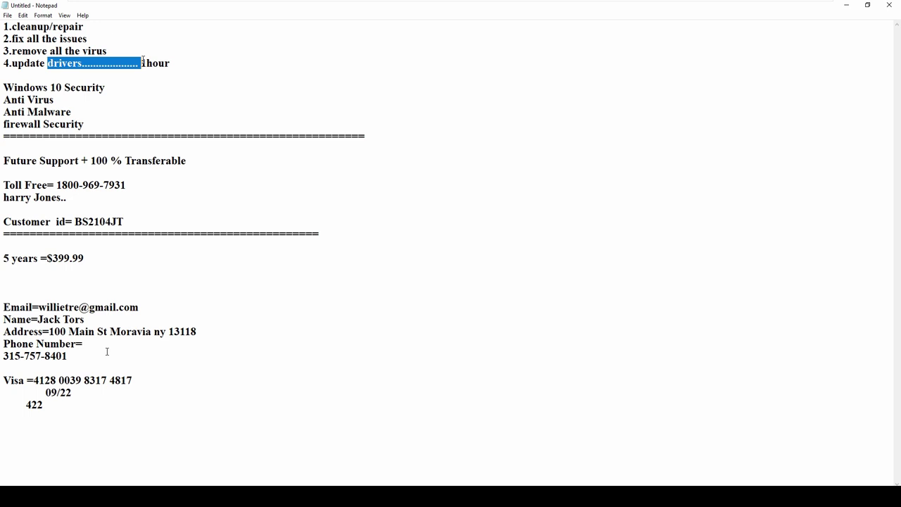
click(177, 73)
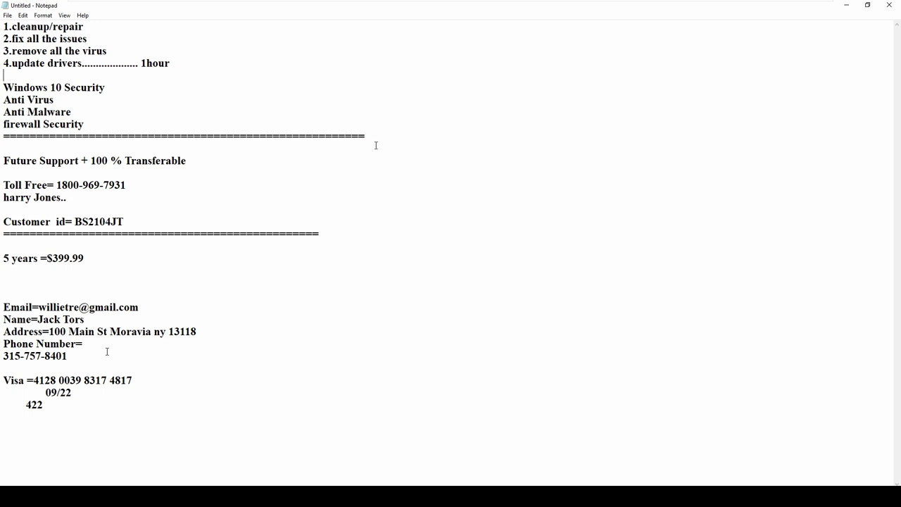
double_click(93, 222)
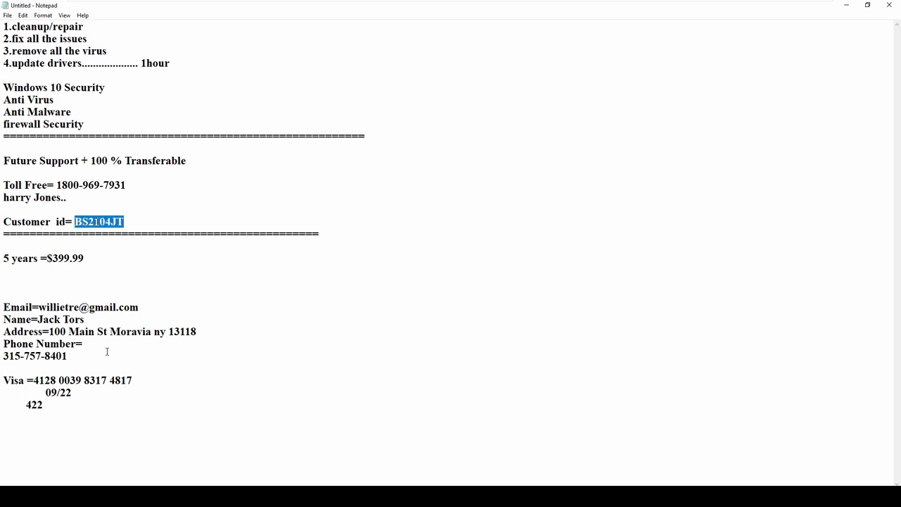
click(73, 221)
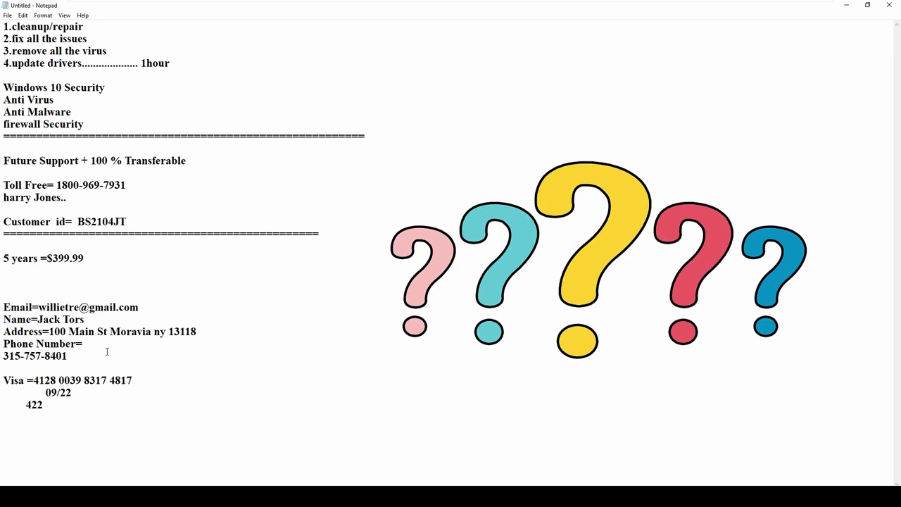
key(Left)
key(Left)
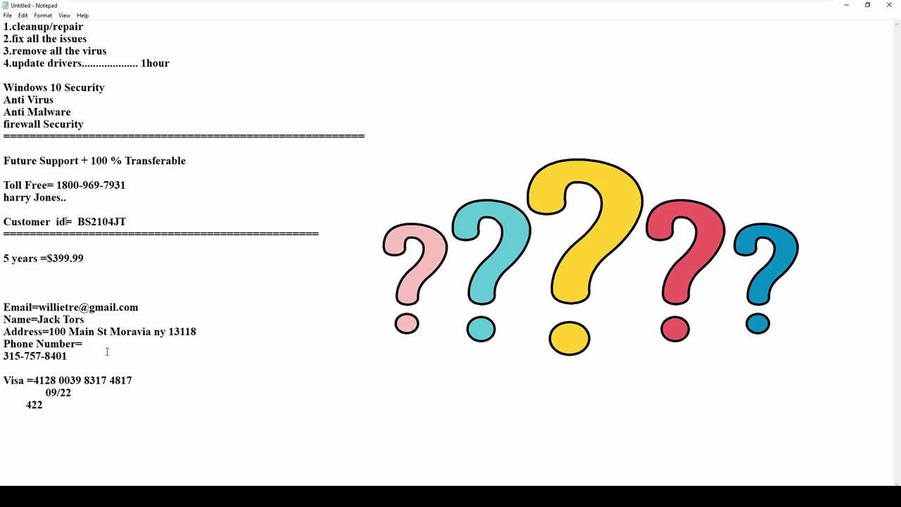
key(Right)
key(Right)
key(Right)
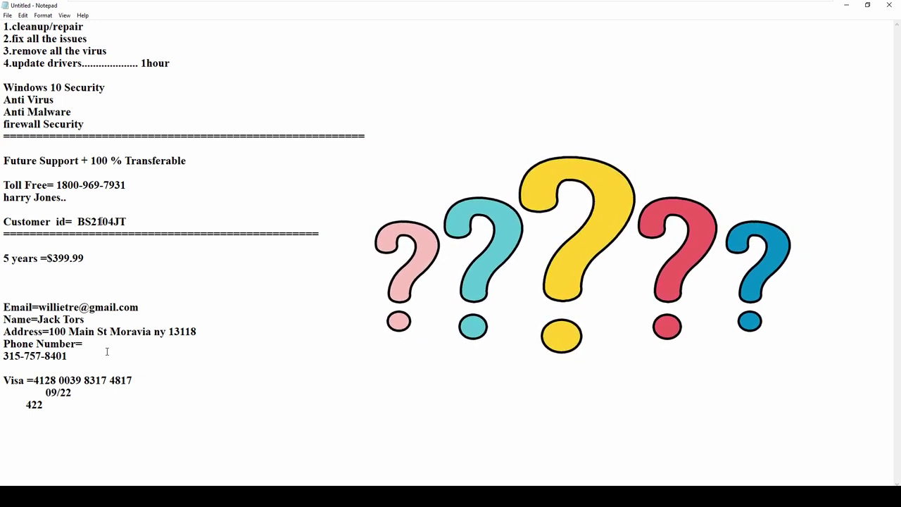
key(Left)
key(Left)
key(Left)
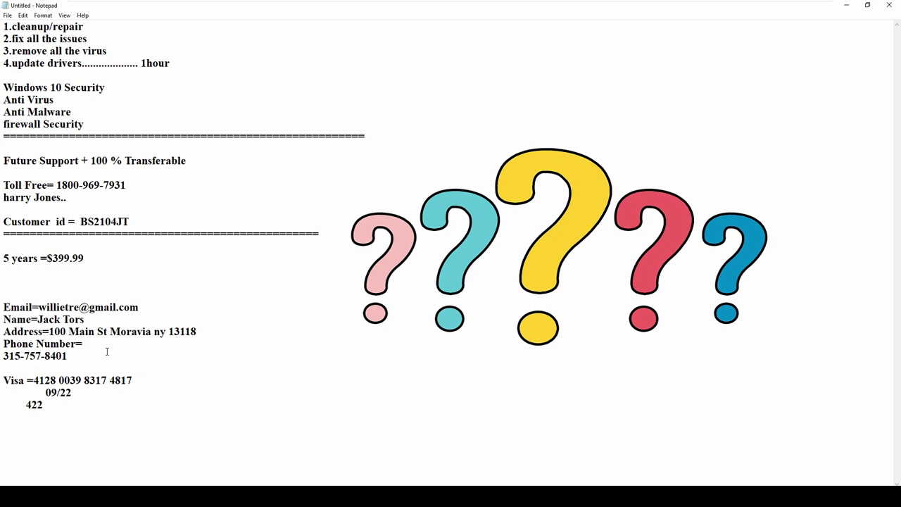
key(Right)
key(Right)
key(Right)
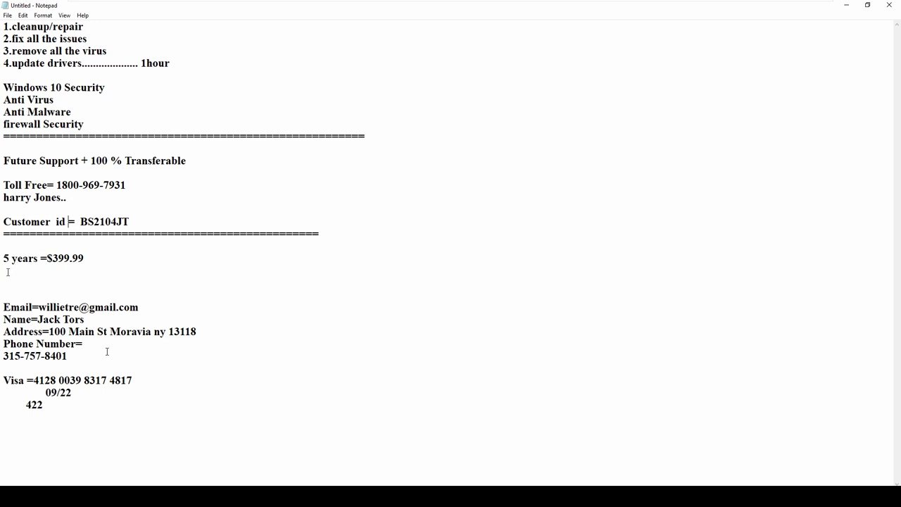
- Remove the stray space and 8 after 'id', then delete the 5 before 'years'
key(BackSpace)
text(8)
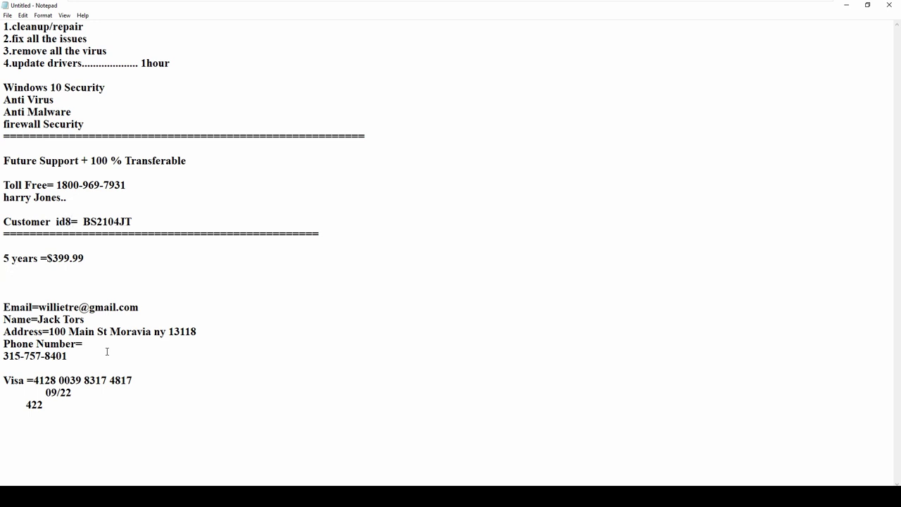
key(BackSpace)
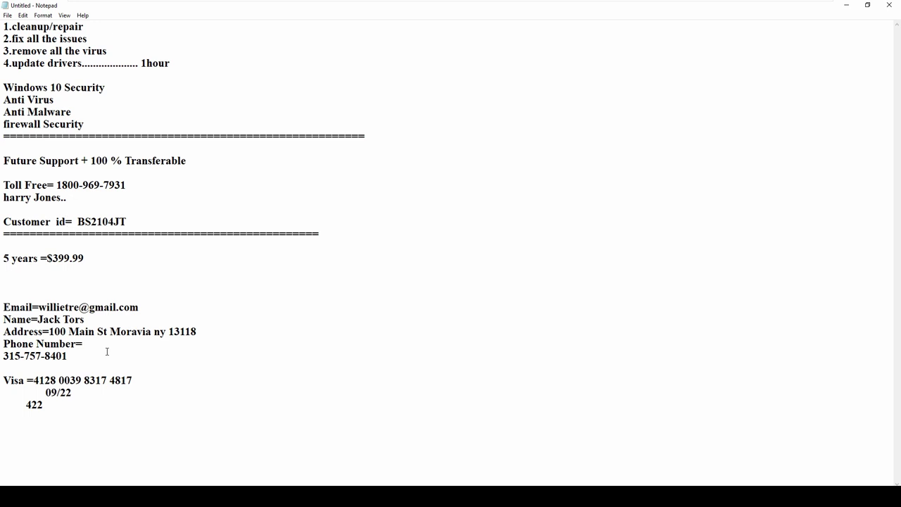
key(Down)
key(Down)
key(Down)
key(Right)
key(BackSpace)
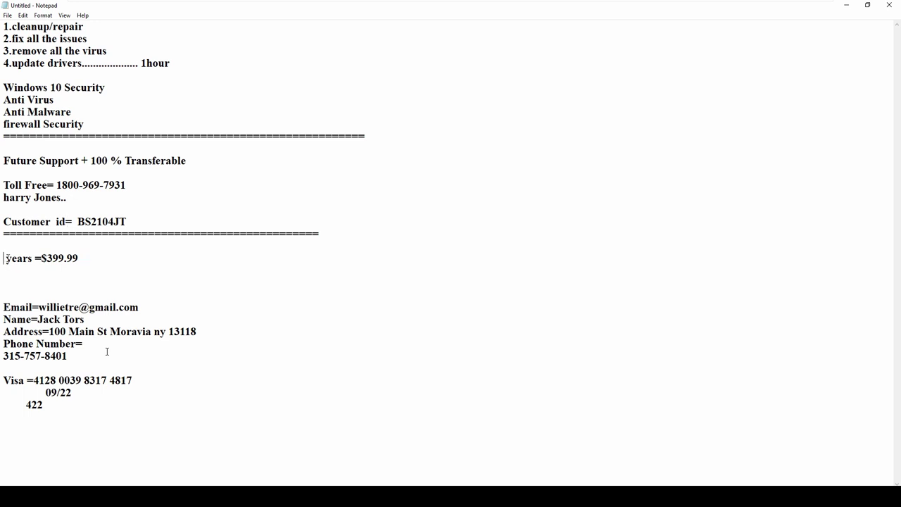
text(8)
- Delete the 3 in $399.99 so the plan reads 8 years at $499.99
key(Right)
key(Right)
key(Right)
key(Right)
key(Right)
key(Right)
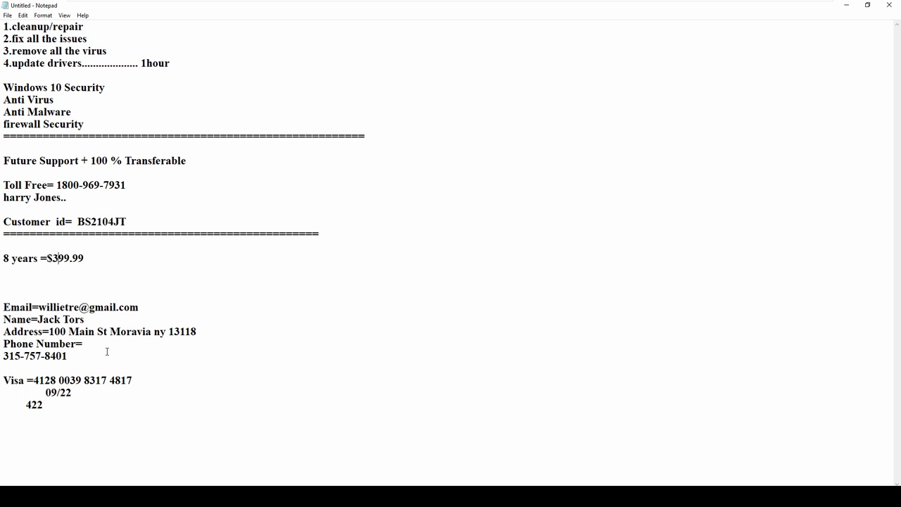
key(Delete)
text(4)
key(Up)
key(Home)
drag(34, 380, 142, 379)
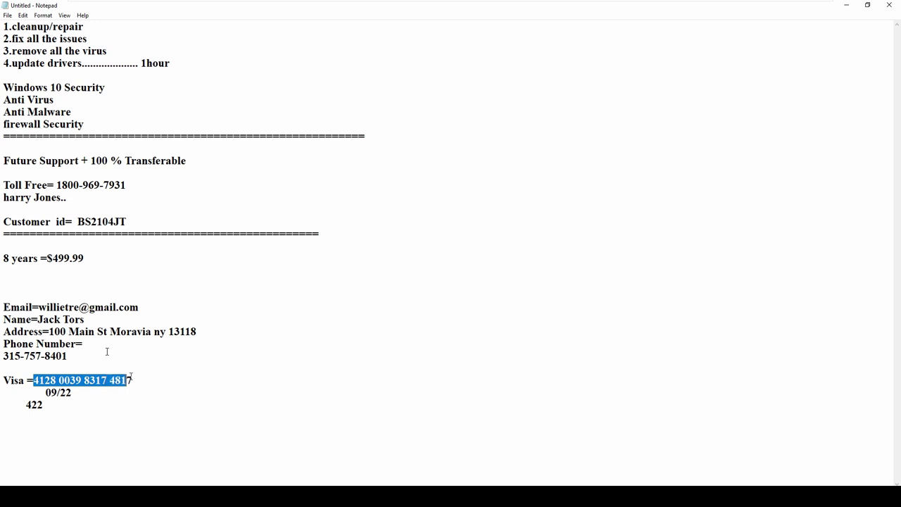
click(142, 382)
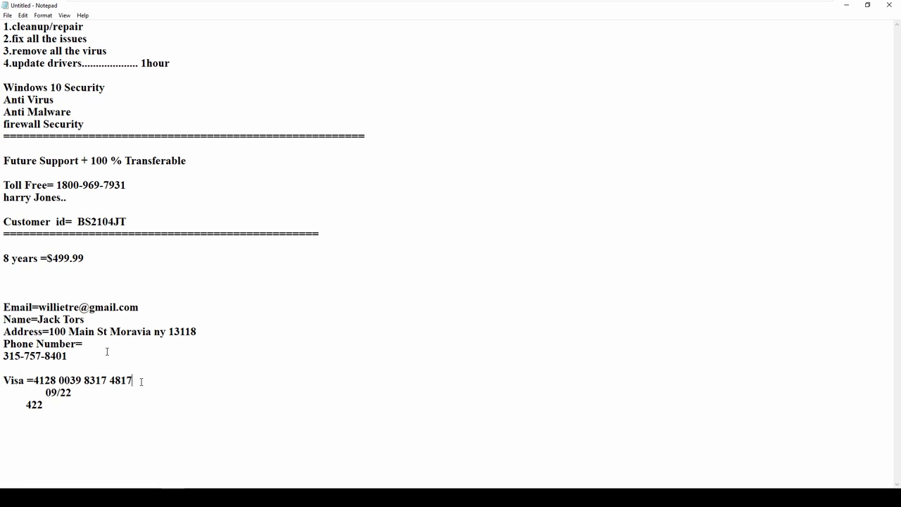
- Check the taskbar context menu twice, then minimize Notepad to show System Information
click(393, 438)
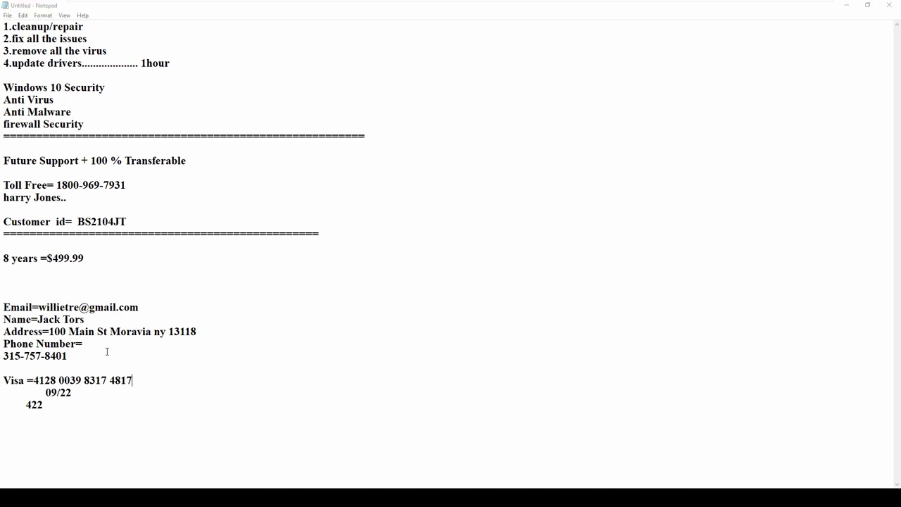
right_click(428, 497)
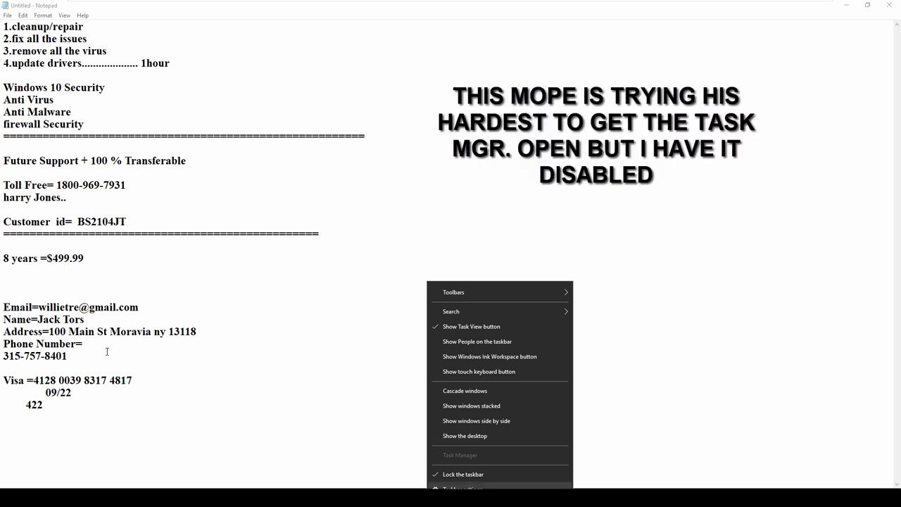
click(472, 456)
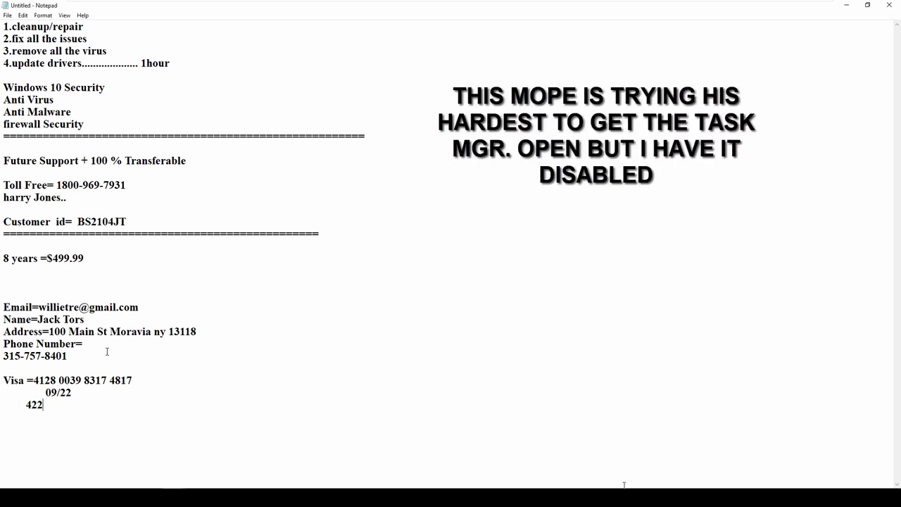
right_click(616, 497)
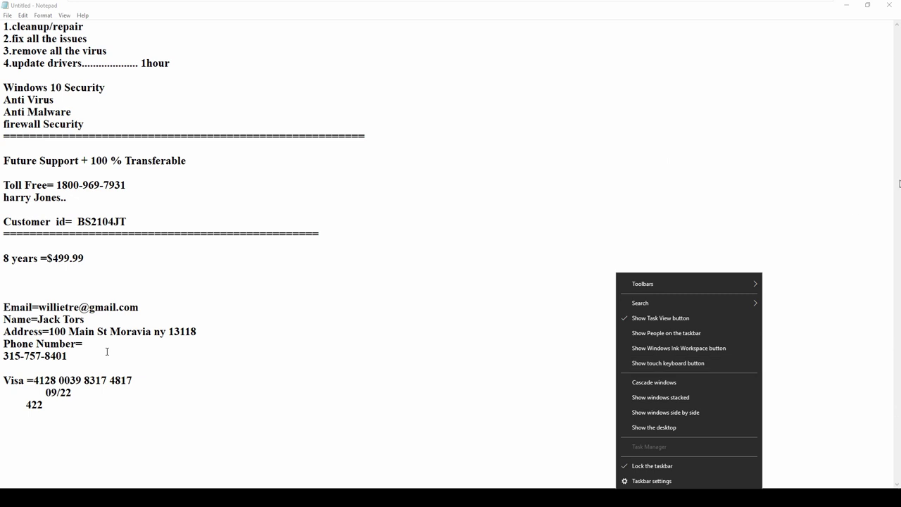
click(846, 6)
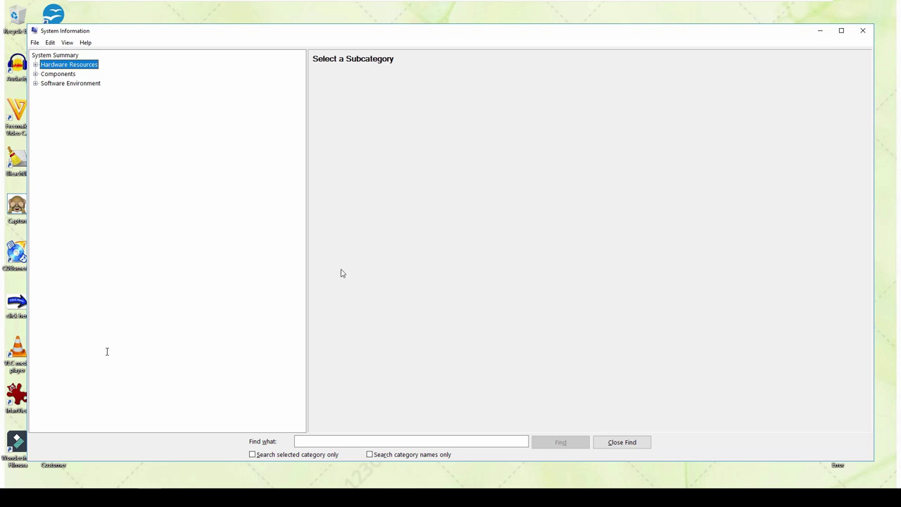
- Close System Information and cmd.exe, then open This PC with Win+E
click(862, 30)
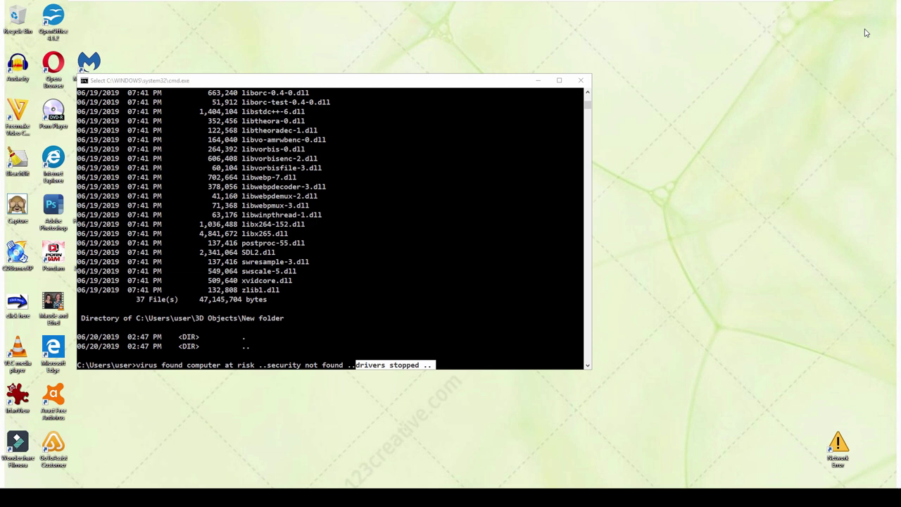
click(556, 110)
click(584, 83)
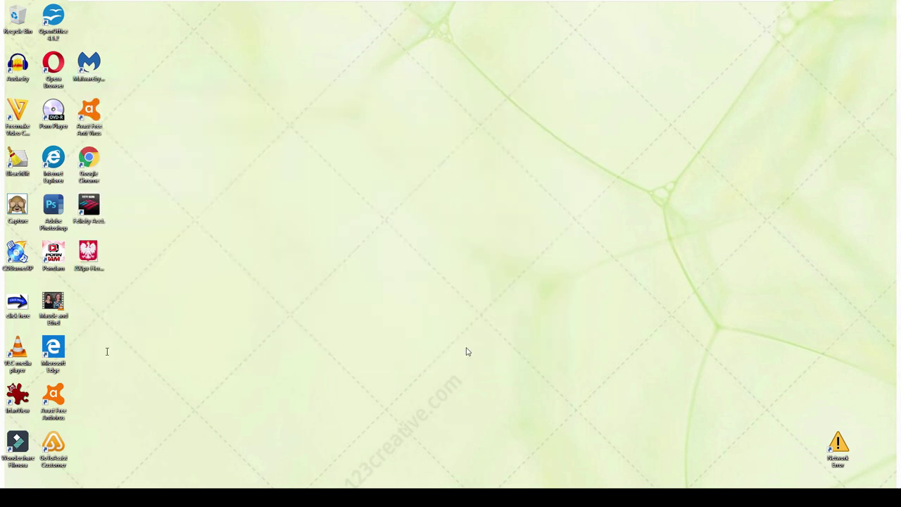
right_click(355, 496)
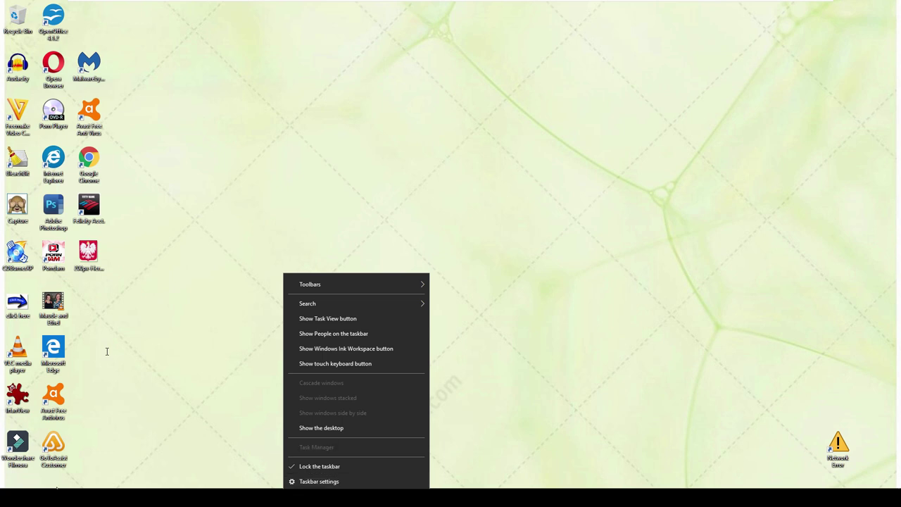
key(super+e)
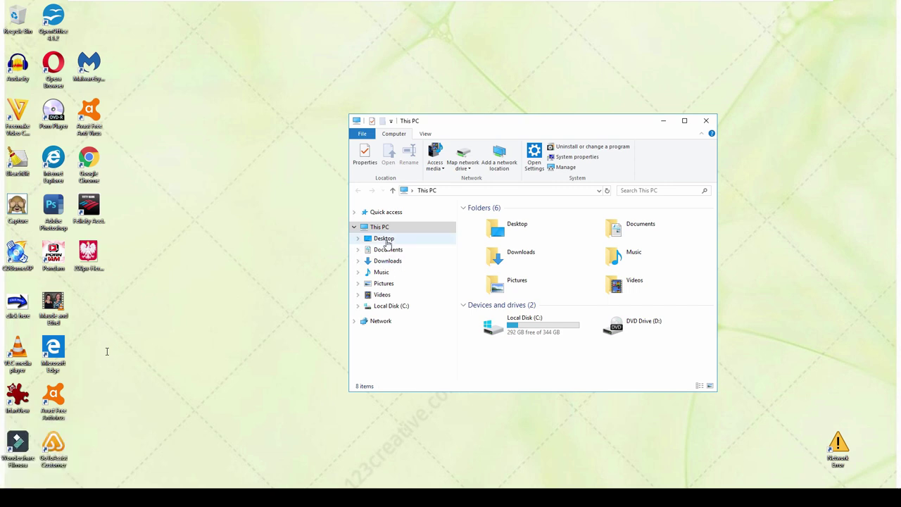
- Show Downloads, open Chrome from its desktop shortcut, and bring up the Windows Official Support page
click(387, 262)
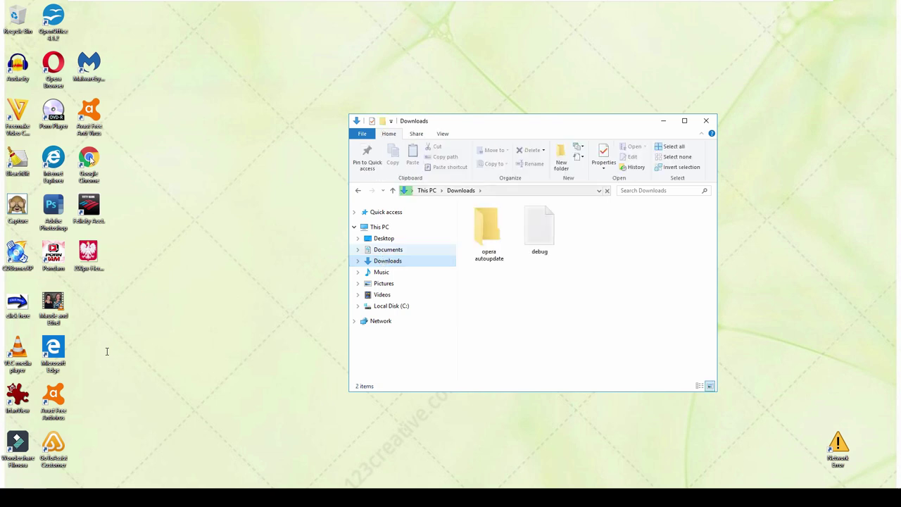
click(89, 165)
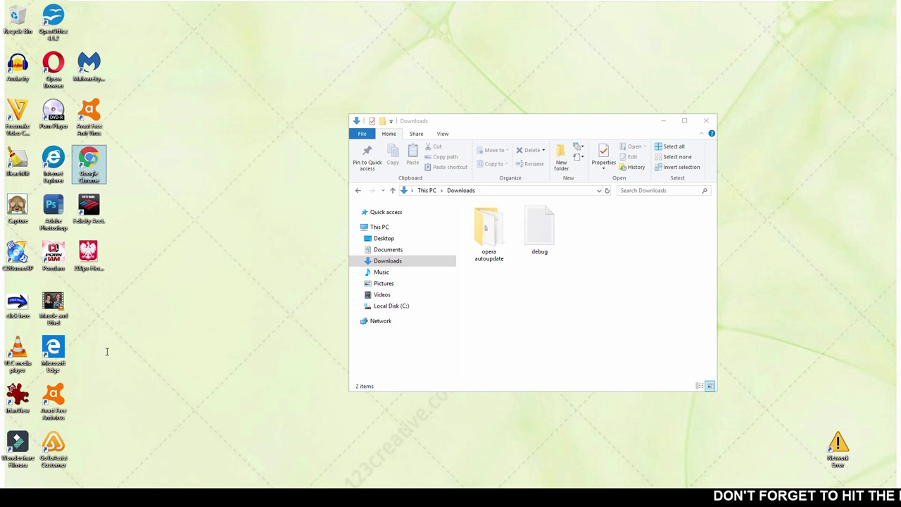
right_click(92, 160)
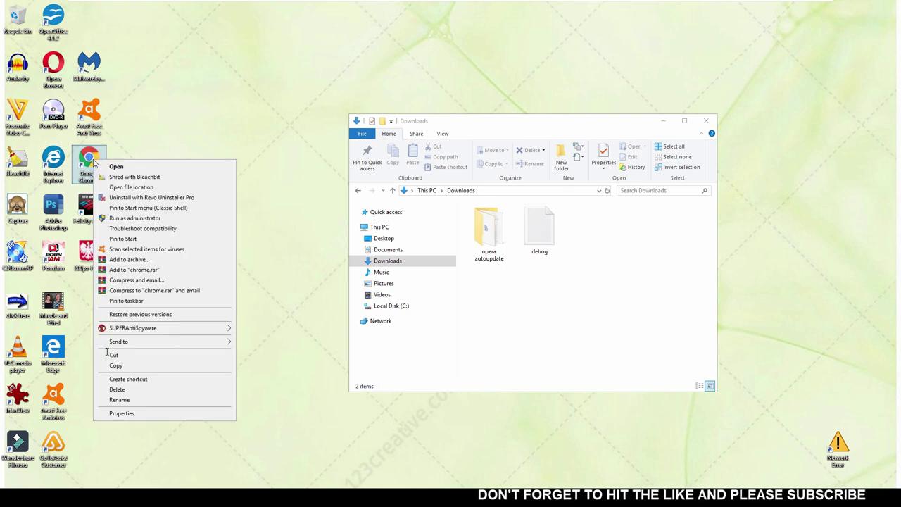
click(116, 166)
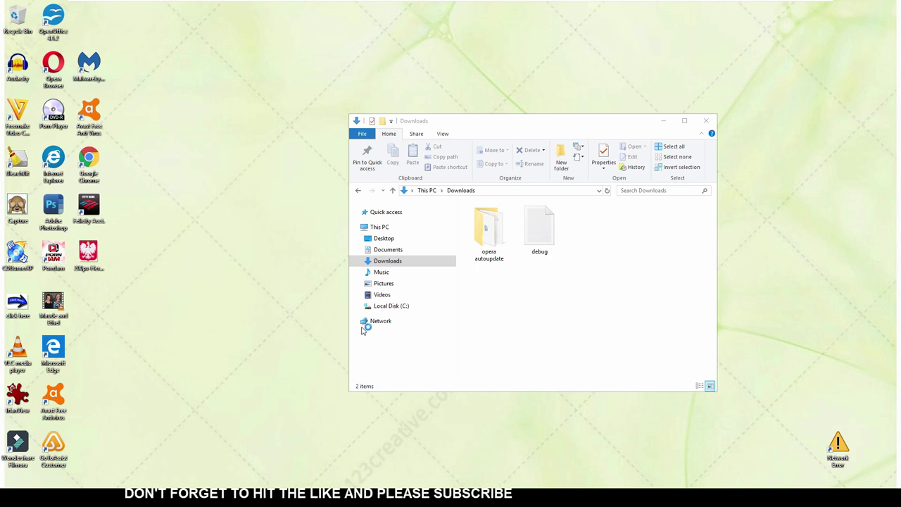
mouse_move(105, 464)
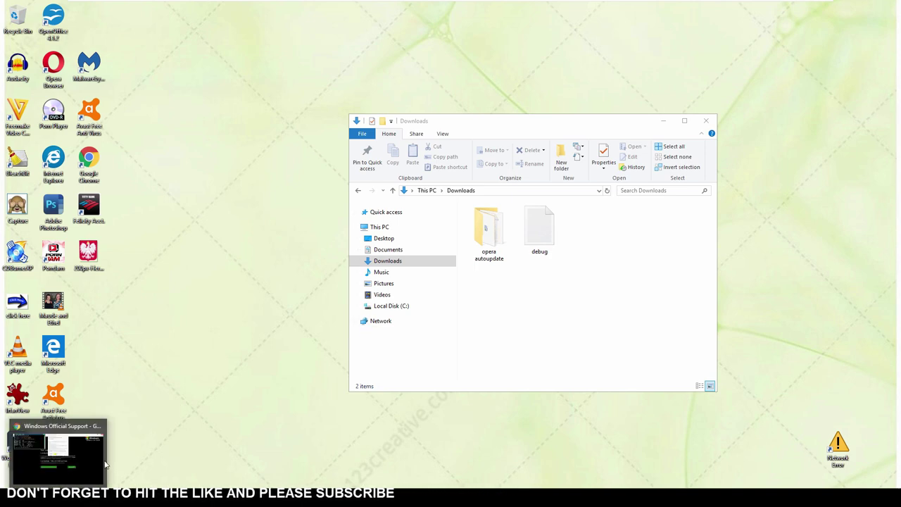
click(57, 454)
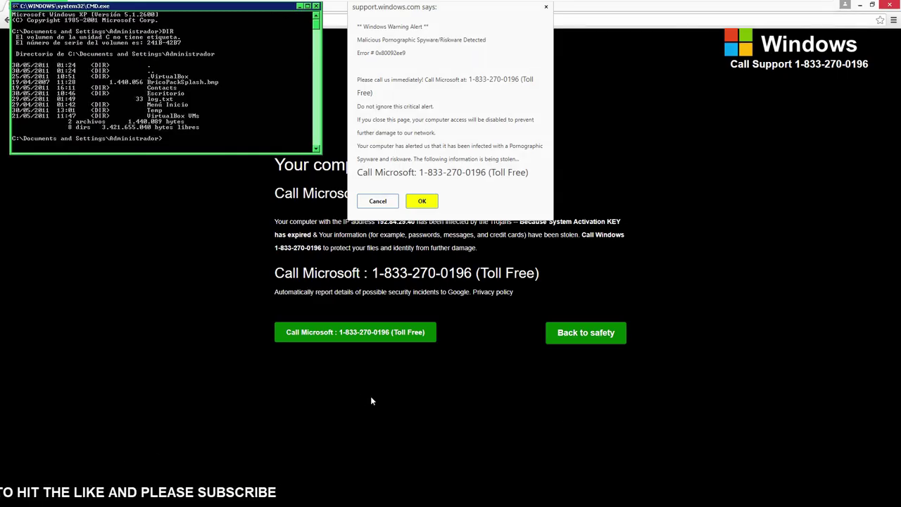
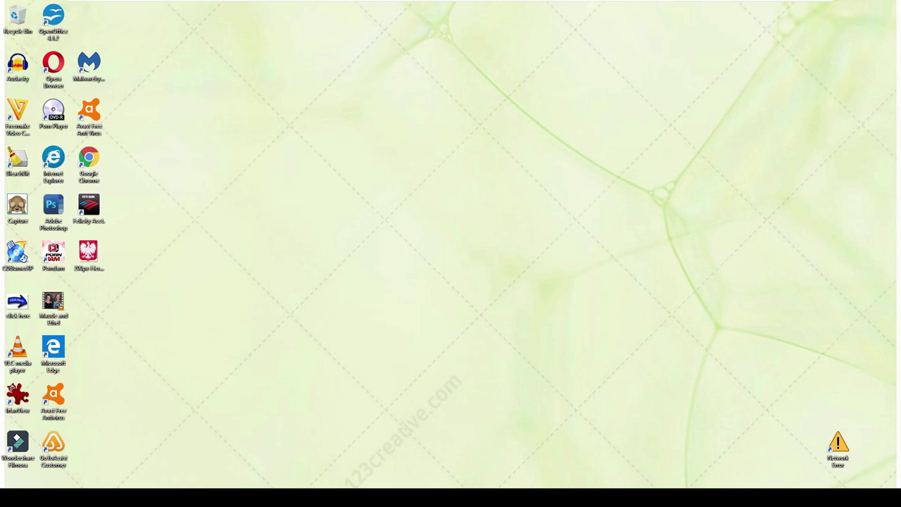
- Mute the speakers with the mute media key
key(XF86AudioMute)
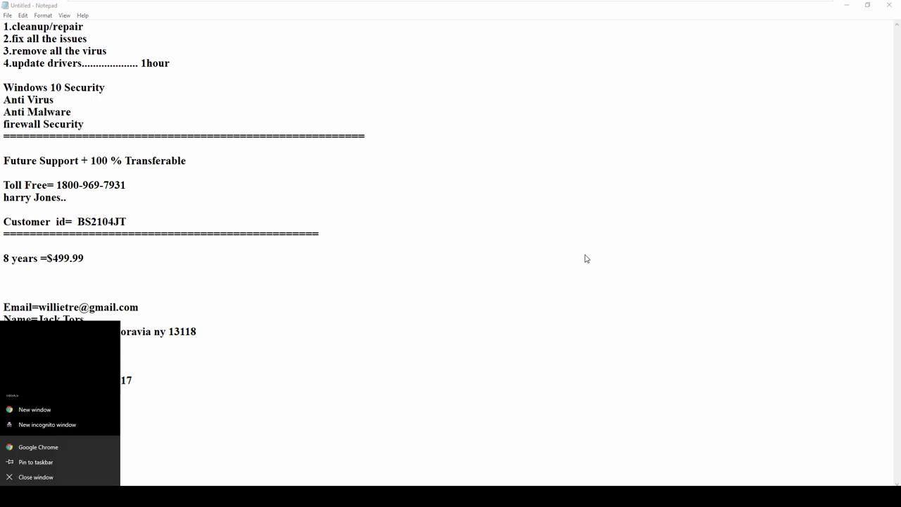
click(49, 477)
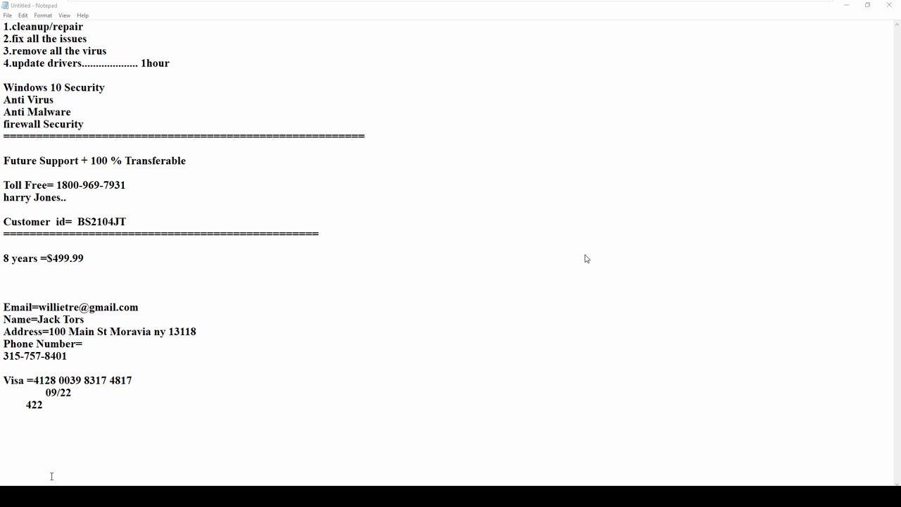
right_click(285, 494)
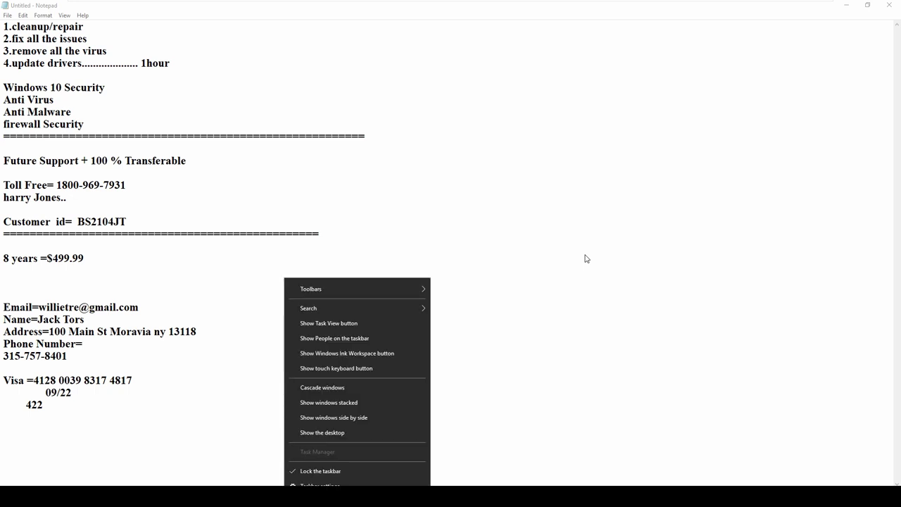
click(320, 451)
click(521, 284)
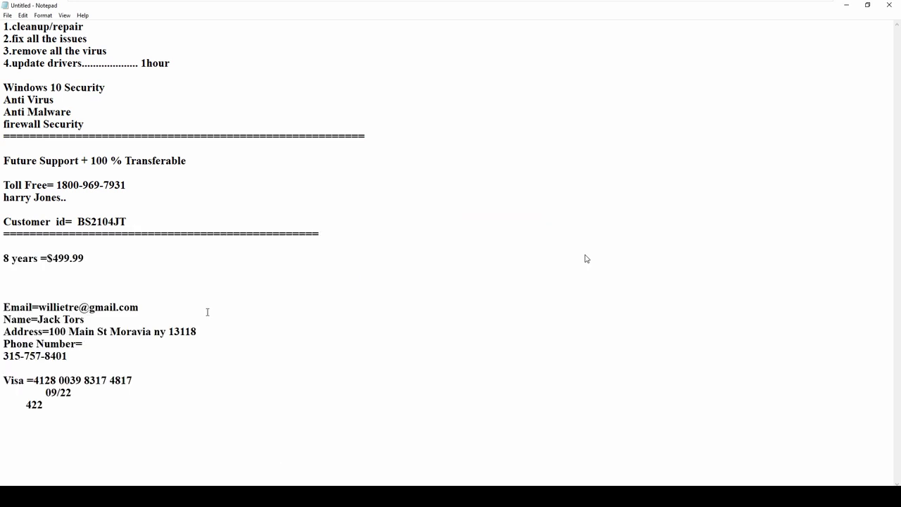
key(super)
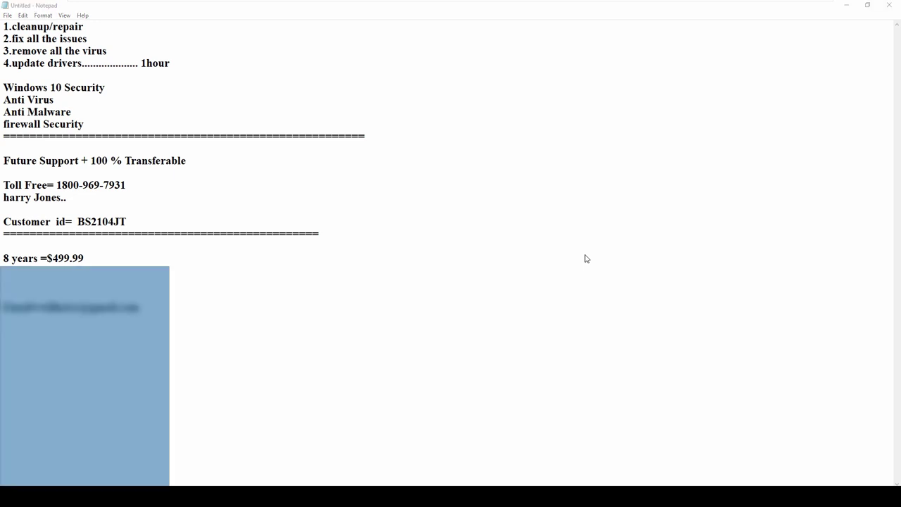
key(Escape)
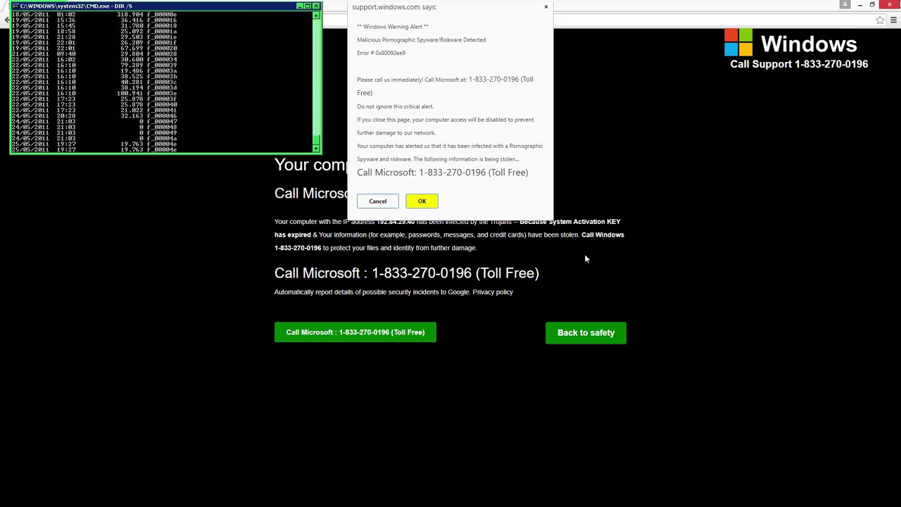
- Close the full-screen fake Windows warning page with Alt+F4
key(alt+F4)
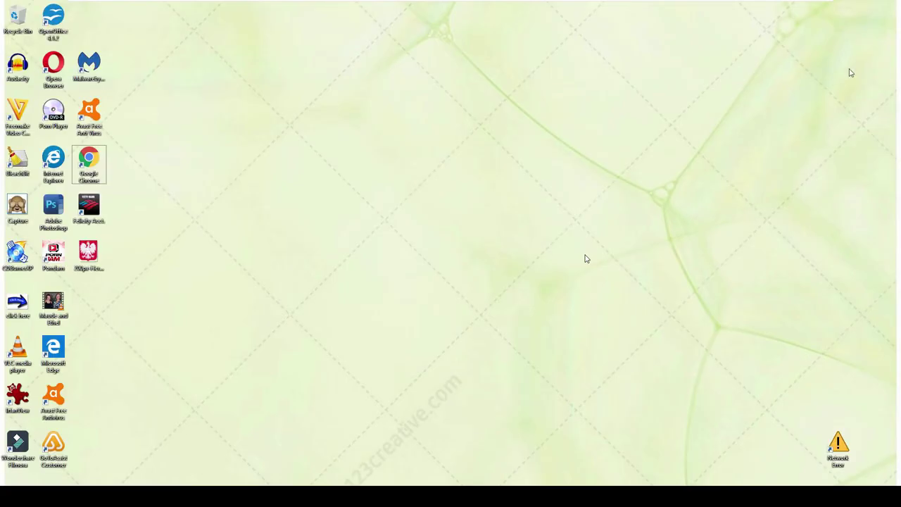
- Click the empty desktop to deselect the Google Chrome shortcut
click(587, 258)
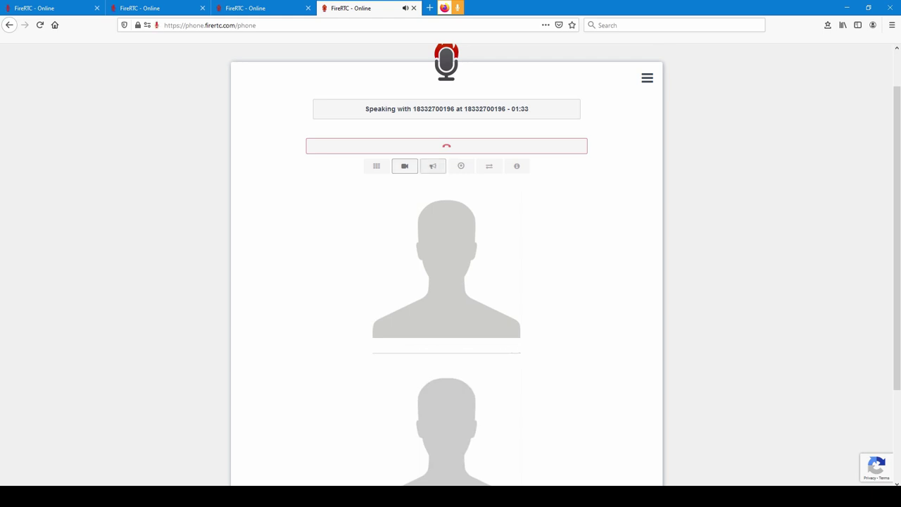
- Show the FireRTC soundboard with Air Horn, Burp and Scream effects
click(432, 165)
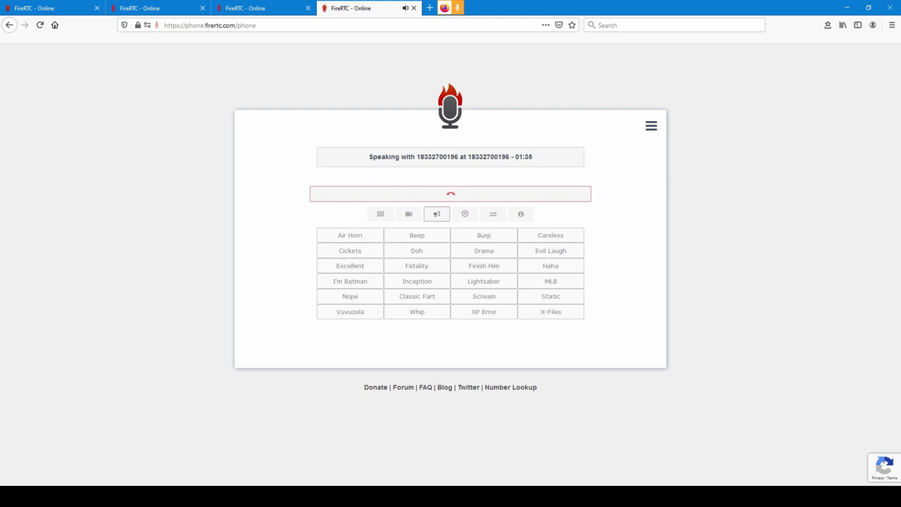